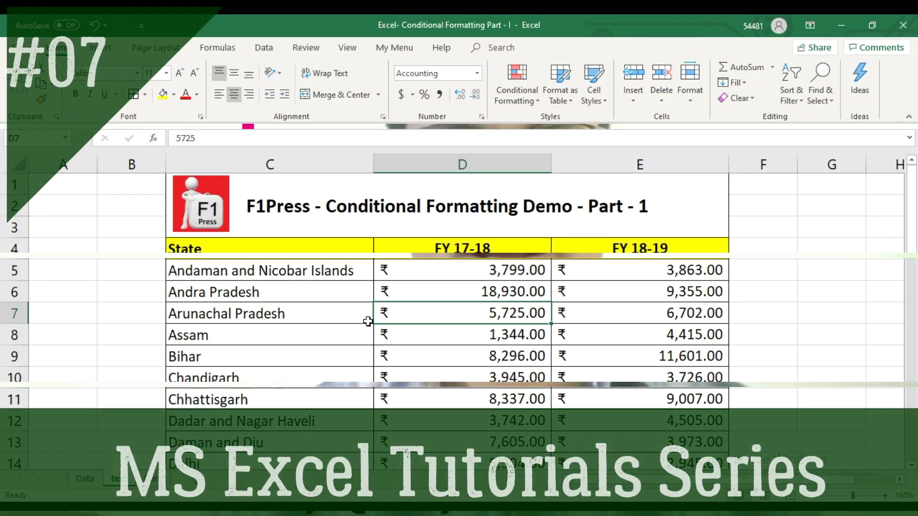
Select the State names C5:C40, leaving out the Total row
{"action": "scroll", "coordinate": [369, 319], "scroll_direction": "down", "scroll_amount": 2}
{"action": "scroll", "coordinate": [369, 319], "scroll_direction": "down", "scroll_amount": 1}
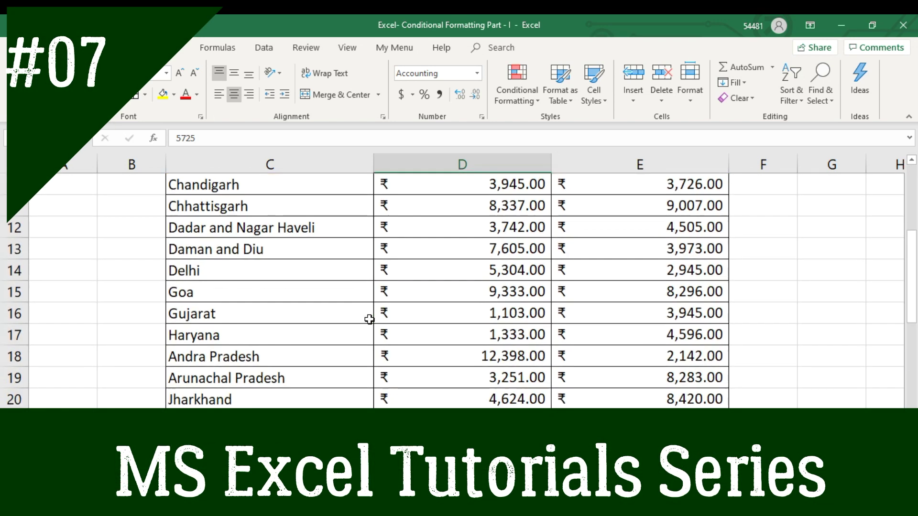
{"action": "scroll", "coordinate": [369, 319], "scroll_direction": "down", "scroll_amount": 1}
{"action": "scroll", "coordinate": [369, 319], "scroll_direction": "up", "scroll_amount": 3}
{"action": "scroll", "coordinate": [369, 320], "scroll_direction": "up", "scroll_amount": 1}
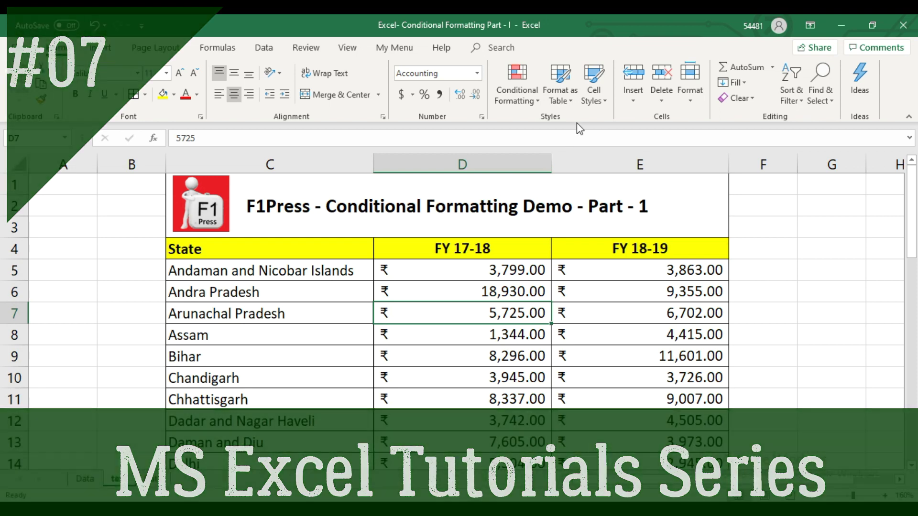
{"action": "left_click", "coordinate": [316, 266]}
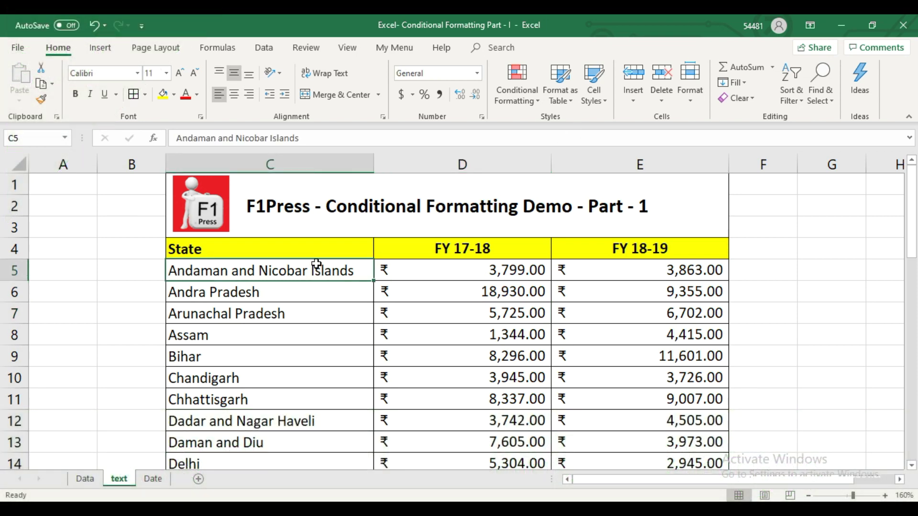
{"action": "key", "text": "ctrl+shift+Down"}
{"action": "key", "text": "shift+Up"}
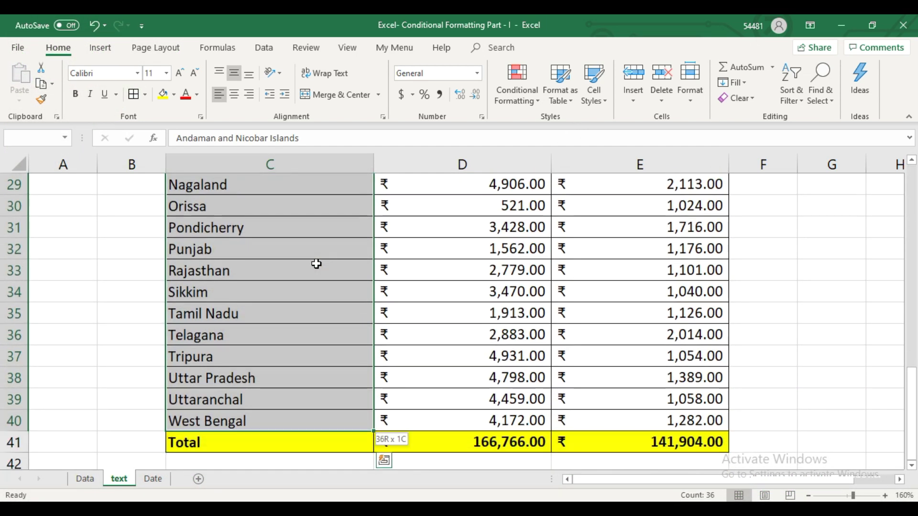
{"action": "scroll", "coordinate": [315, 261], "scroll_direction": "up", "scroll_amount": 4}
{"action": "scroll", "coordinate": [323, 254], "scroll_direction": "up", "scroll_amount": 1}
{"action": "scroll", "coordinate": [330, 249], "scroll_direction": "up", "scroll_amount": 3}
{"action": "scroll", "coordinate": [334, 248], "scroll_direction": "up", "scroll_amount": 2}
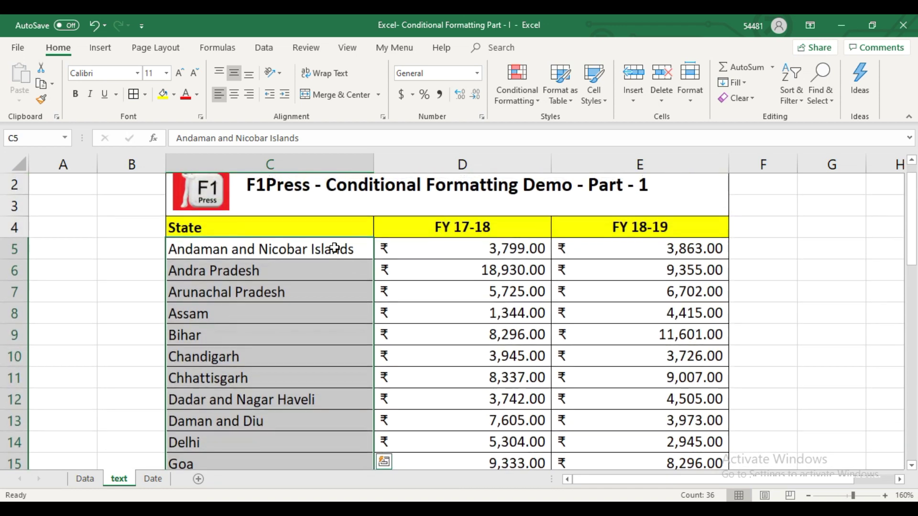
Add a Text that Contains rule matching C6 (Andra Pradesh) with Light Red Fill and dark red text
{"action": "left_click", "coordinate": [515, 105]}
{"action": "mouse_move", "coordinate": [554, 125]}
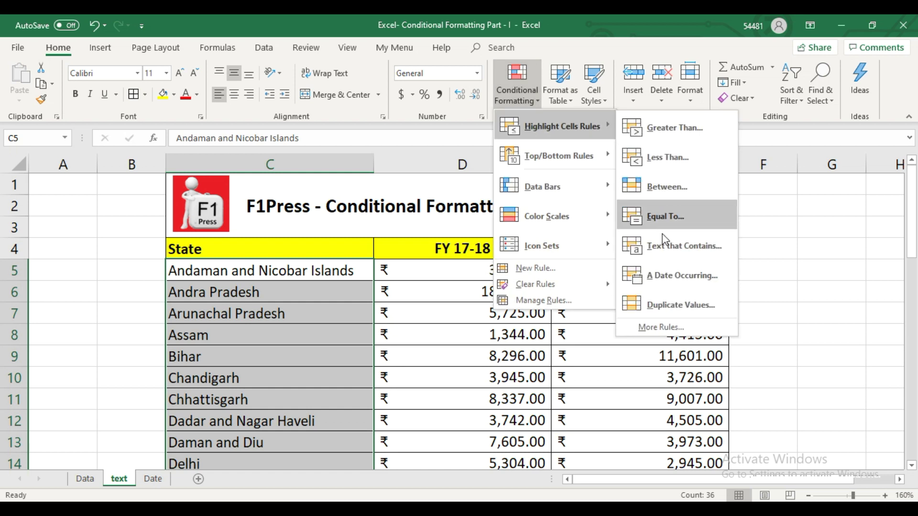
{"action": "left_click", "coordinate": [665, 241]}
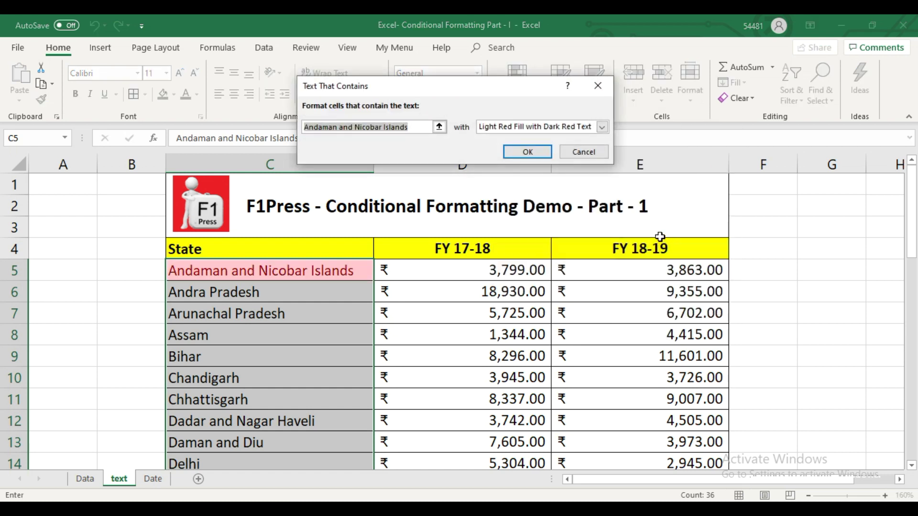
{"action": "left_click", "coordinate": [238, 294]}
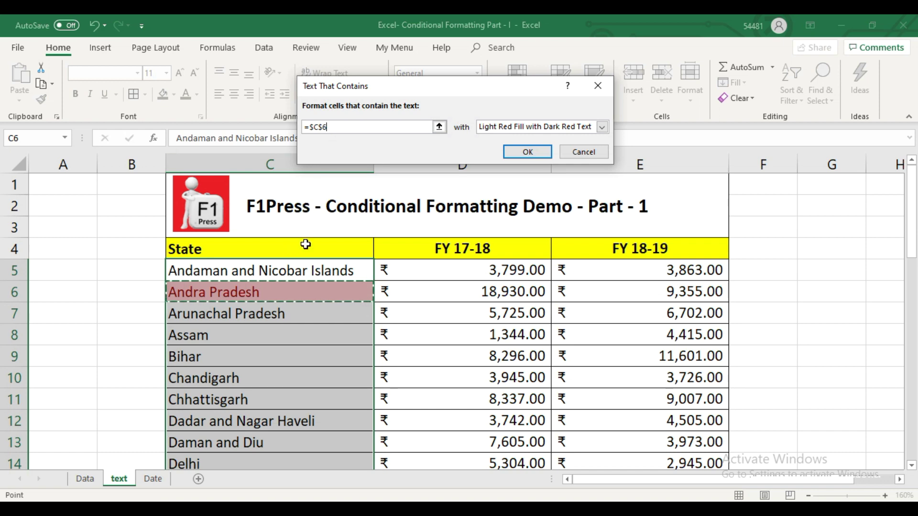
{"action": "left_click", "coordinate": [518, 152]}
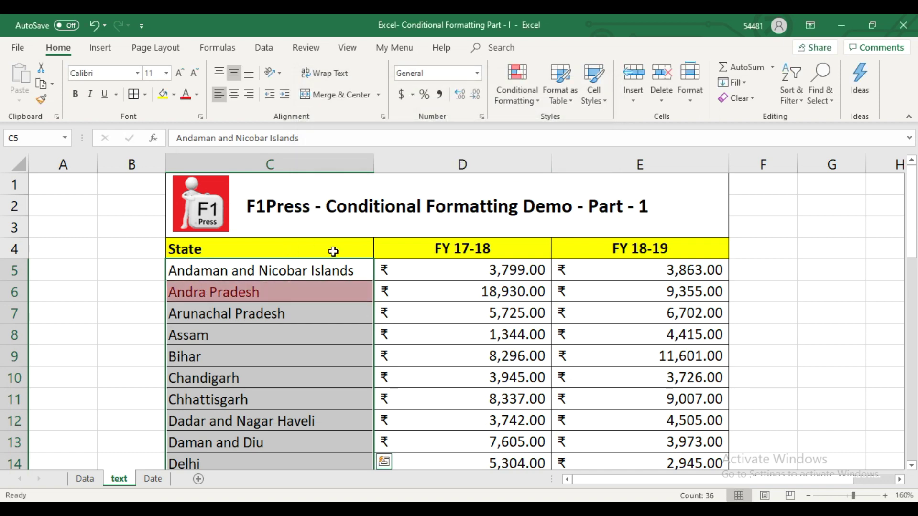
Clear the conditional formatting rules from the selected State cells C5:C40
{"action": "scroll", "coordinate": [285, 311], "scroll_direction": "down", "scroll_amount": 1}
{"action": "scroll", "coordinate": [285, 312], "scroll_direction": "down", "scroll_amount": 3}
{"action": "scroll", "coordinate": [285, 311], "scroll_direction": "down", "scroll_amount": 1}
{"action": "scroll", "coordinate": [284, 311], "scroll_direction": "down", "scroll_amount": 3}
{"action": "scroll", "coordinate": [284, 313], "scroll_direction": "down", "scroll_amount": 1}
{"action": "scroll", "coordinate": [285, 314], "scroll_direction": "down", "scroll_amount": 2}
{"action": "scroll", "coordinate": [285, 314], "scroll_direction": "up", "scroll_amount": 2}
{"action": "scroll", "coordinate": [285, 314], "scroll_direction": "up", "scroll_amount": 3}
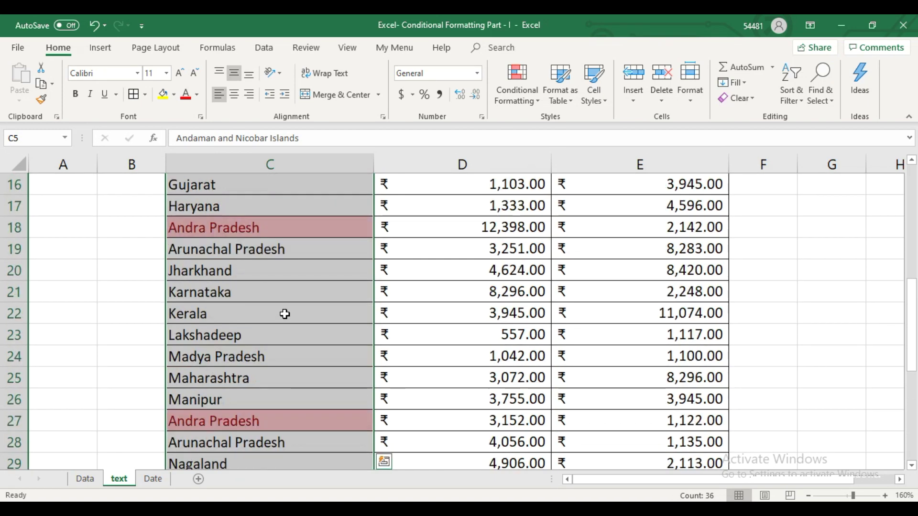
{"action": "scroll", "coordinate": [285, 314], "scroll_direction": "up", "scroll_amount": 2}
{"action": "scroll", "coordinate": [285, 313], "scroll_direction": "up", "scroll_amount": 2}
{"action": "scroll", "coordinate": [285, 314], "scroll_direction": "up", "scroll_amount": 1}
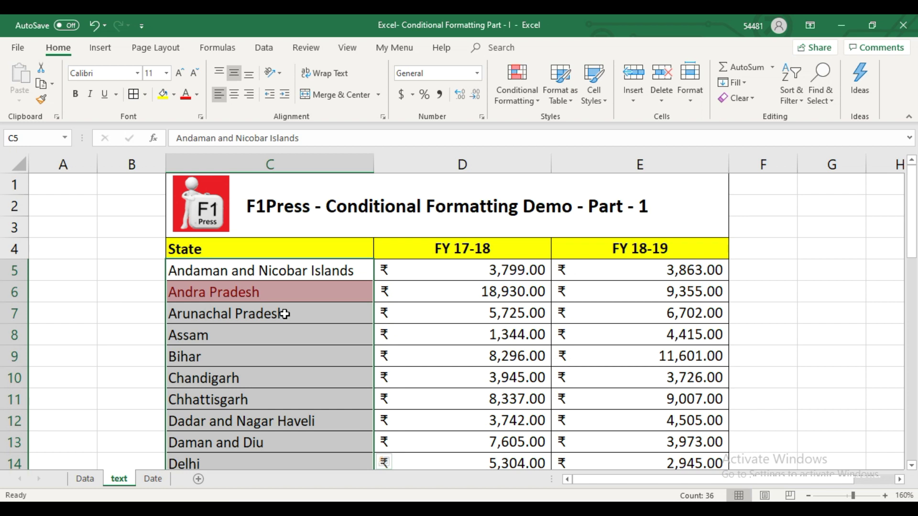
{"action": "left_click", "coordinate": [510, 103]}
{"action": "mouse_move", "coordinate": [535, 283]}
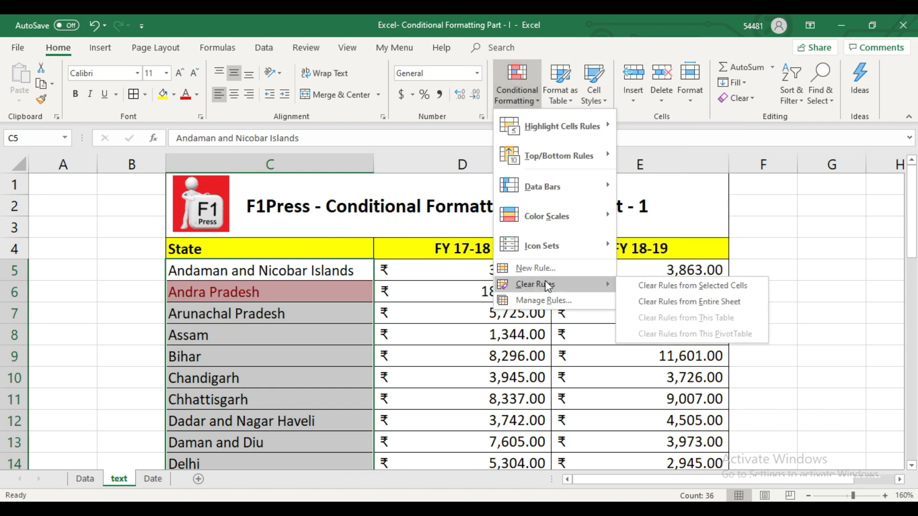
{"action": "left_click", "coordinate": [635, 285]}
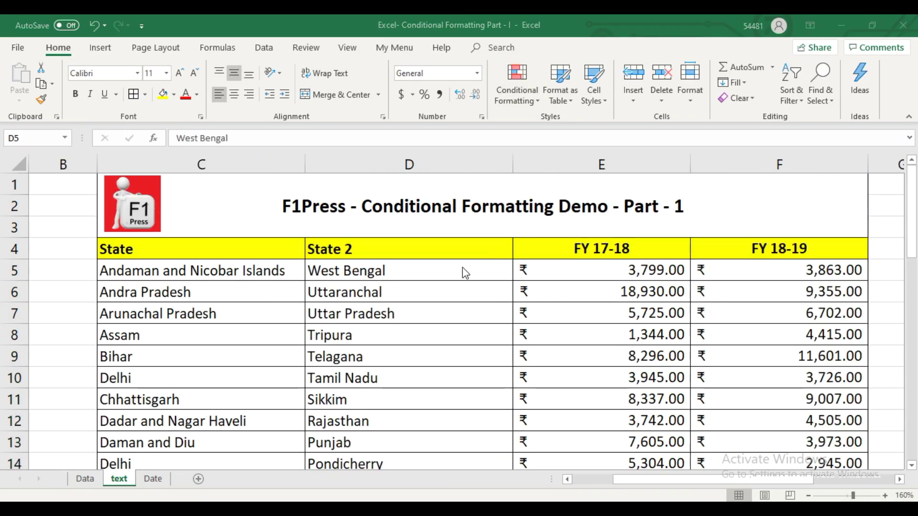
Select the State 2 names from D5 down to D41
{"action": "left_click", "coordinate": [462, 269]}
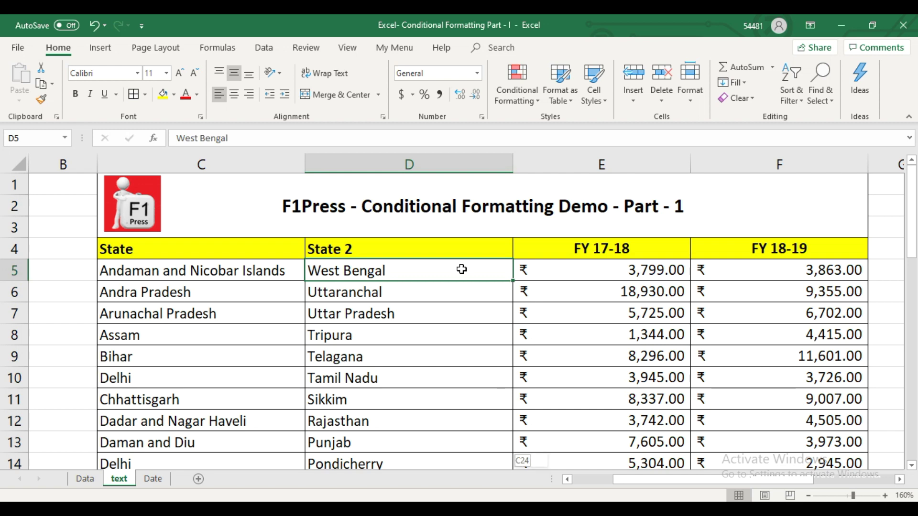
{"action": "key", "text": "ctrl+shift+Down"}
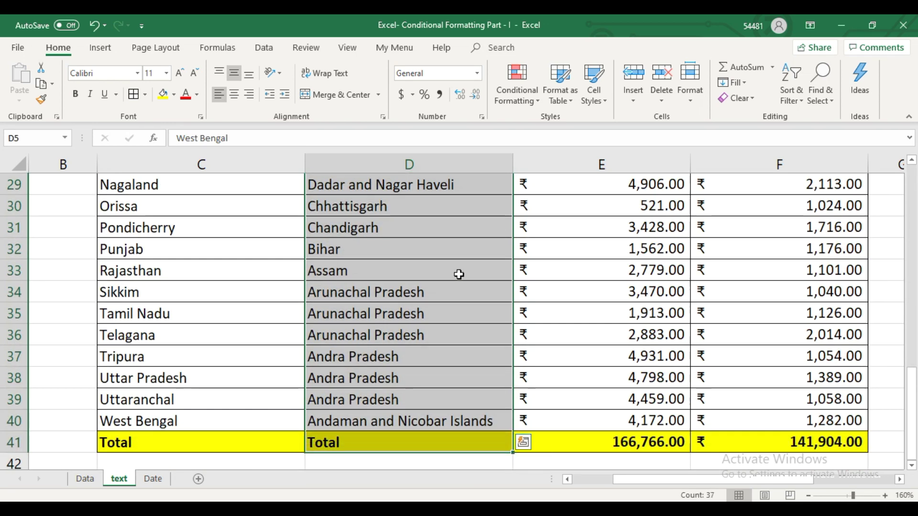
{"action": "scroll", "coordinate": [459, 274], "scroll_direction": "up", "scroll_amount": 5}
{"action": "scroll", "coordinate": [458, 276], "scroll_direction": "up", "scroll_amount": 5}
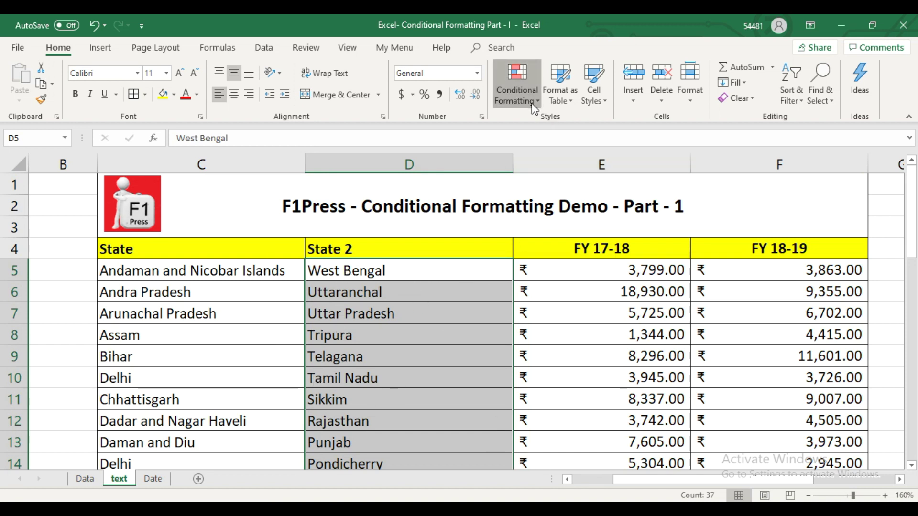
Add a Text that Contains rule using =$C5 with Green Fill with Dark Green Text
{"action": "left_click", "coordinate": [517, 88]}
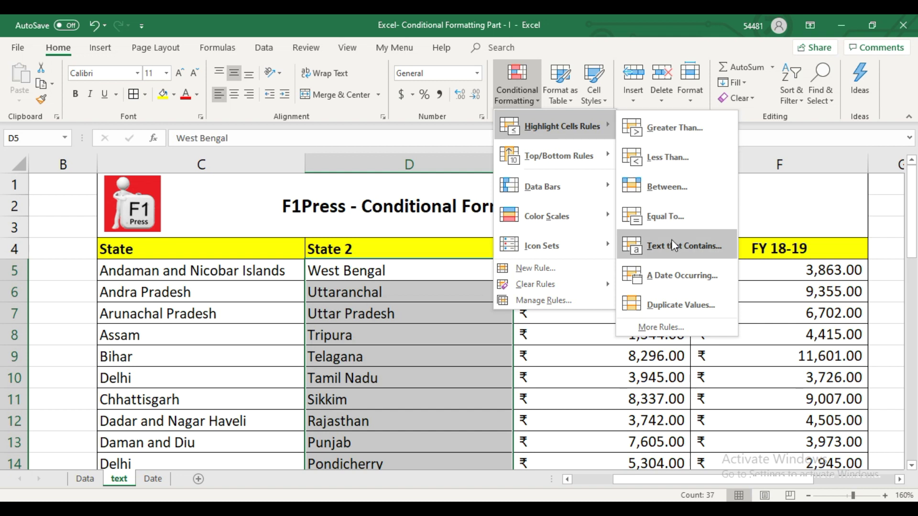
{"action": "left_click", "coordinate": [672, 242]}
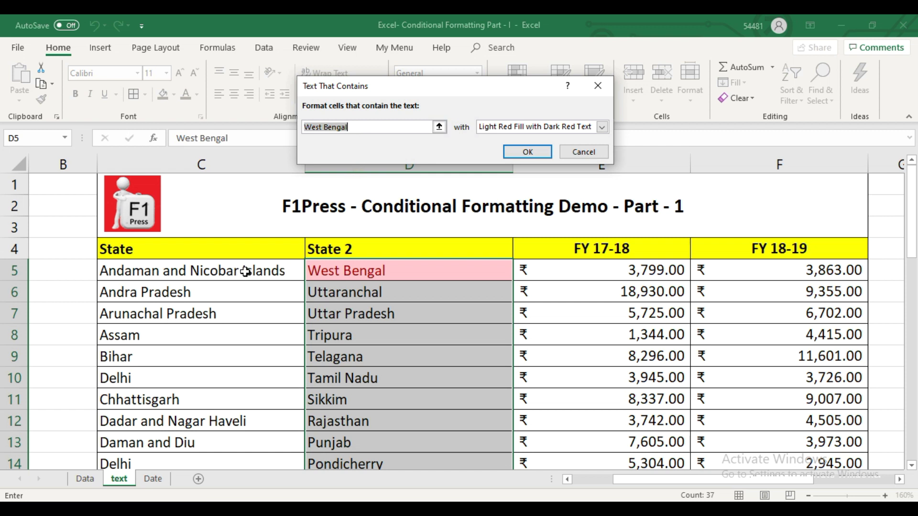
{"action": "left_click", "coordinate": [245, 272]}
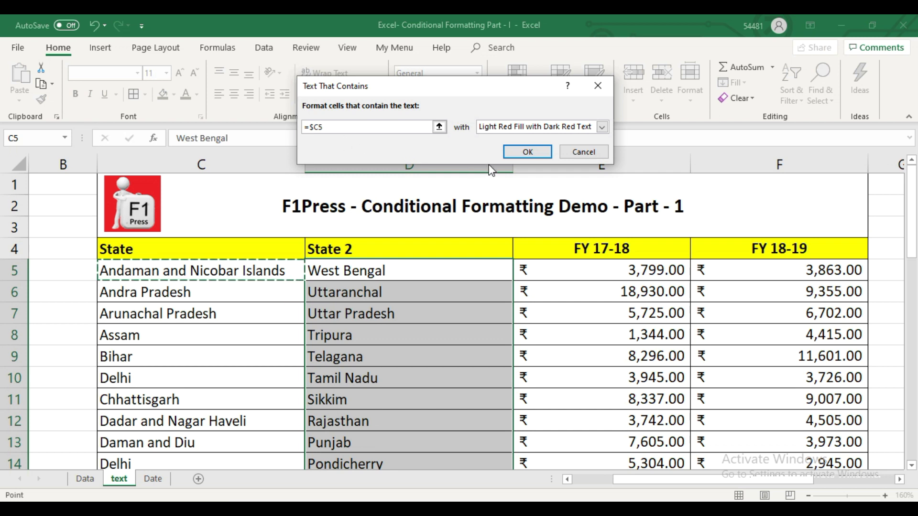
{"action": "left_click", "coordinate": [513, 130]}
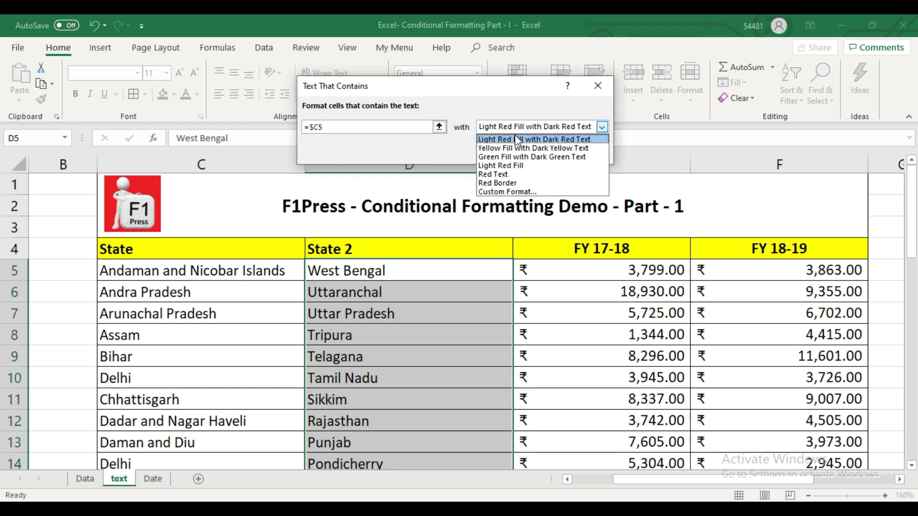
{"action": "left_click", "coordinate": [523, 157]}
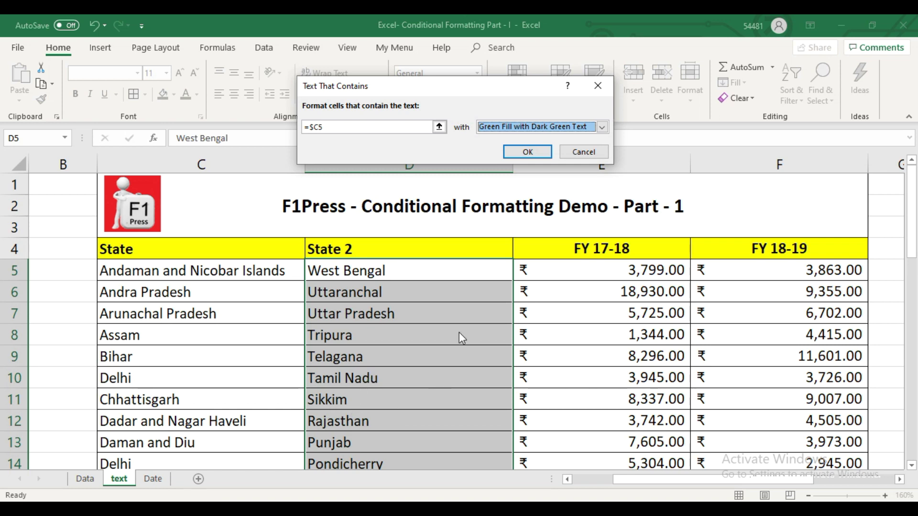
{"action": "left_click", "coordinate": [528, 152]}
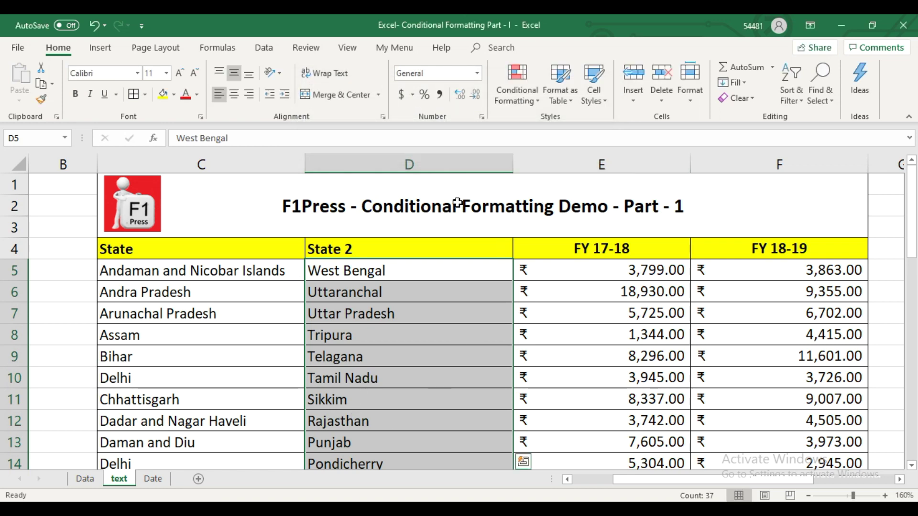
Check the green-highlighted matches Karnataka, Kerala and Delhi in State 2
{"action": "scroll", "coordinate": [363, 289], "scroll_direction": "down", "scroll_amount": 2}
{"action": "scroll", "coordinate": [365, 293], "scroll_direction": "down", "scroll_amount": 2}
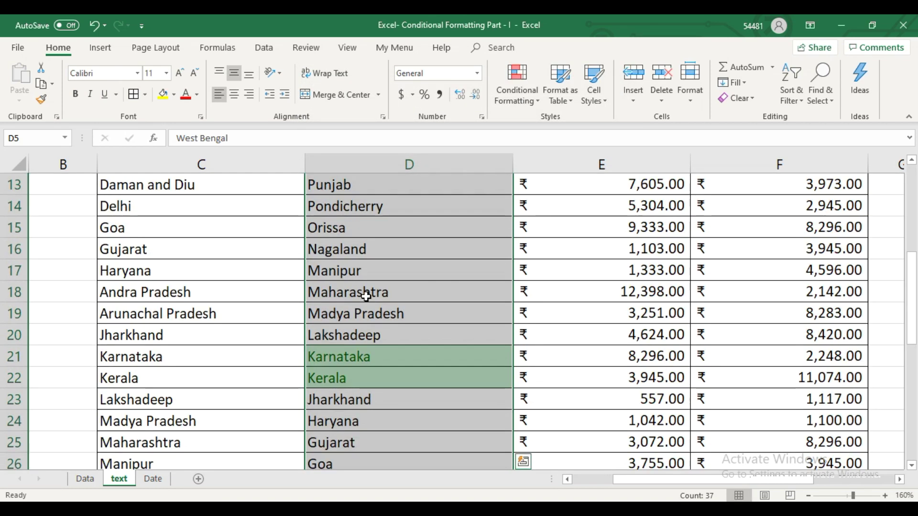
{"action": "scroll", "coordinate": [364, 293], "scroll_direction": "down", "scroll_amount": 1}
{"action": "left_click", "coordinate": [321, 295]}
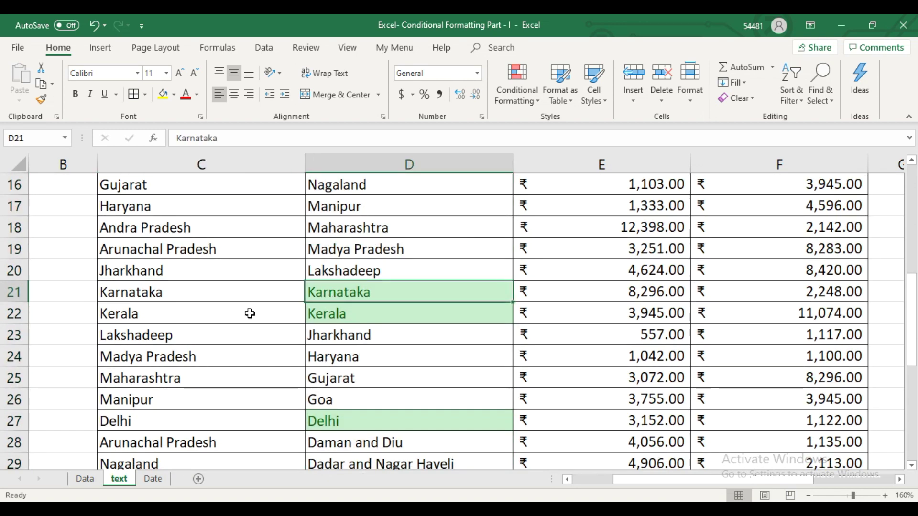
{"action": "left_click", "coordinate": [318, 312]}
{"action": "left_click", "coordinate": [351, 422]}
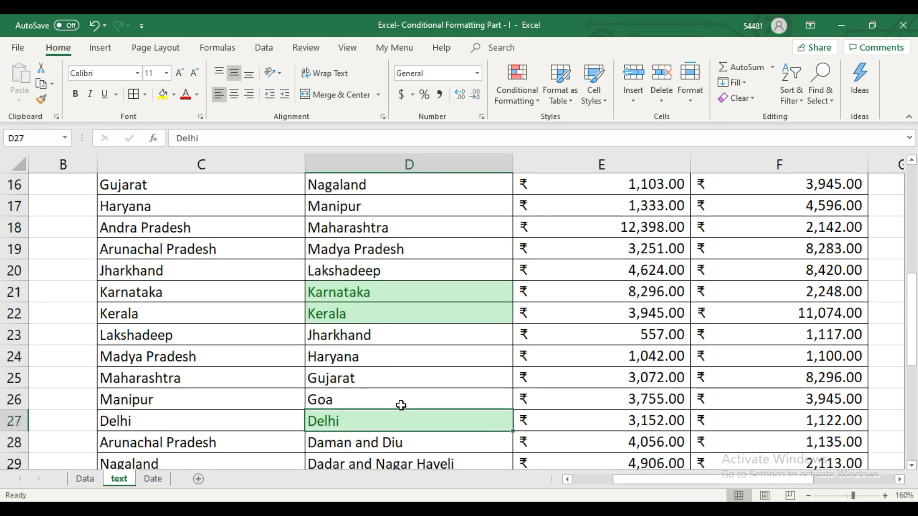
{"action": "scroll", "coordinate": [334, 416], "scroll_direction": "down", "scroll_amount": 1}
{"action": "scroll", "coordinate": [332, 417], "scroll_direction": "down", "scroll_amount": 2}
{"action": "scroll", "coordinate": [333, 416], "scroll_direction": "down", "scroll_amount": 2}
{"action": "scroll", "coordinate": [332, 416], "scroll_direction": "up", "scroll_amount": 2}
{"action": "scroll", "coordinate": [306, 423], "scroll_direction": "down", "scroll_amount": 2}
{"action": "scroll", "coordinate": [349, 396], "scroll_direction": "up", "scroll_amount": 3}
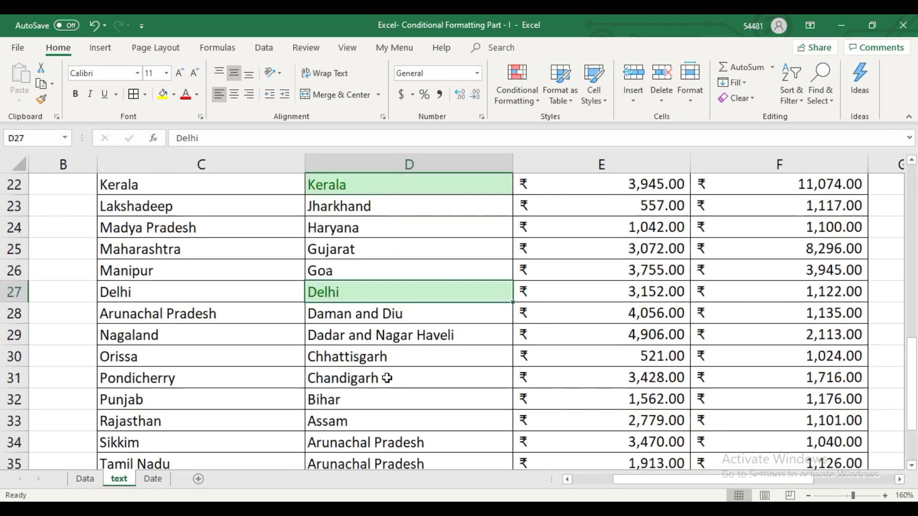
{"action": "scroll", "coordinate": [332, 291], "scroll_direction": "up", "scroll_amount": 4}
{"action": "scroll", "coordinate": [338, 321], "scroll_direction": "up", "scroll_amount": 2}
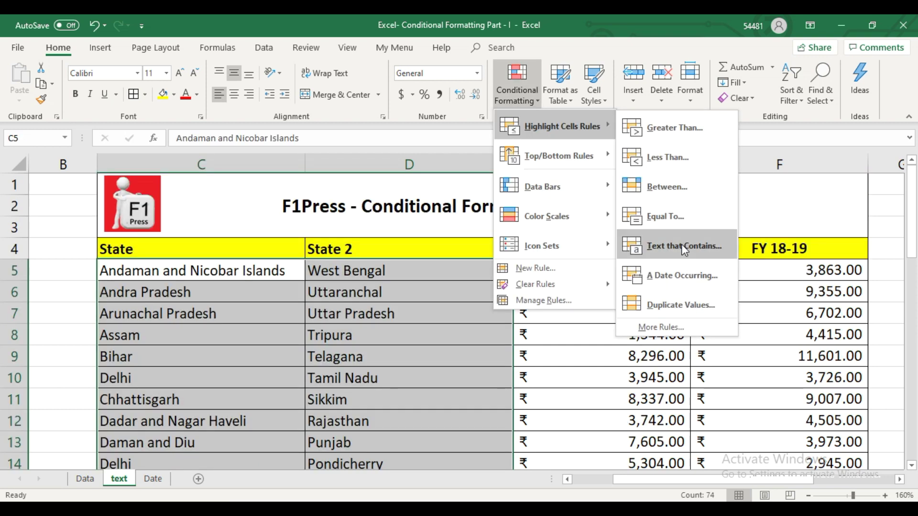
Highlight cells containing 'Del' with a Text that Contains rule
{"action": "left_click", "coordinate": [681, 244]}
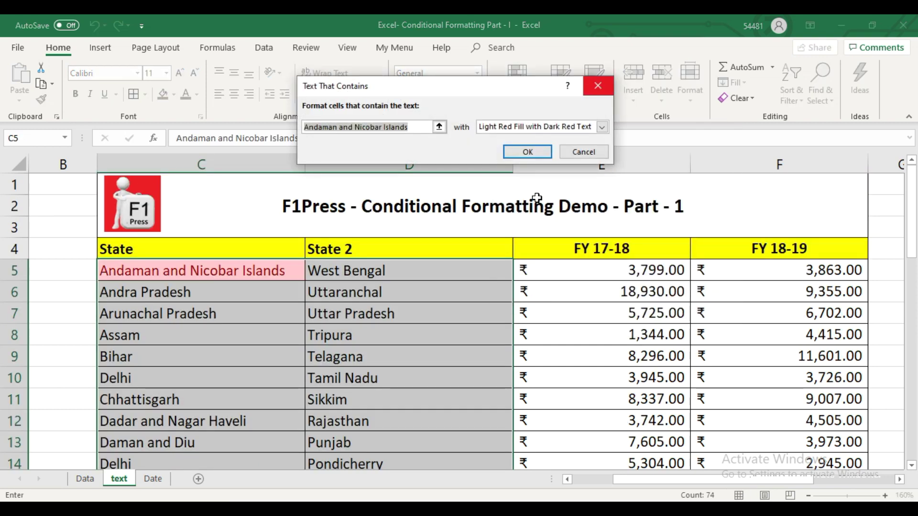
{"action": "type", "text": "De"}
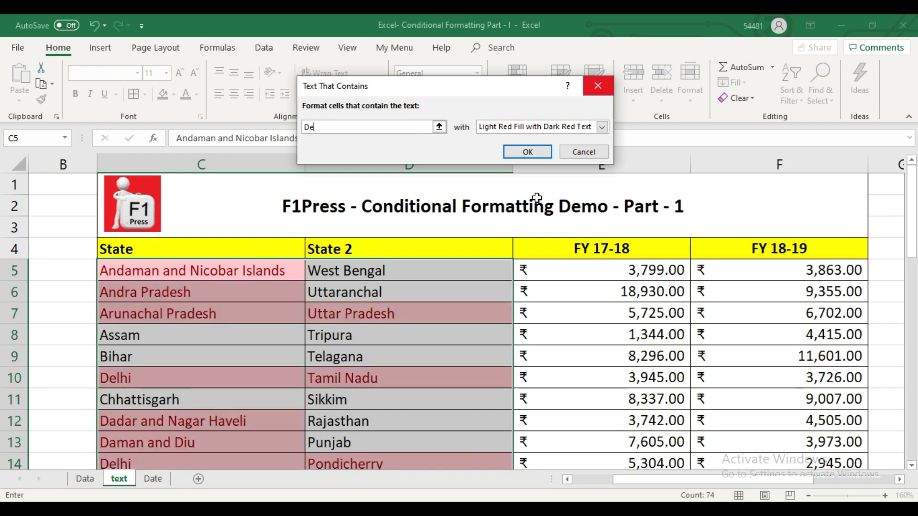
{"action": "type", "text": "lhi"}
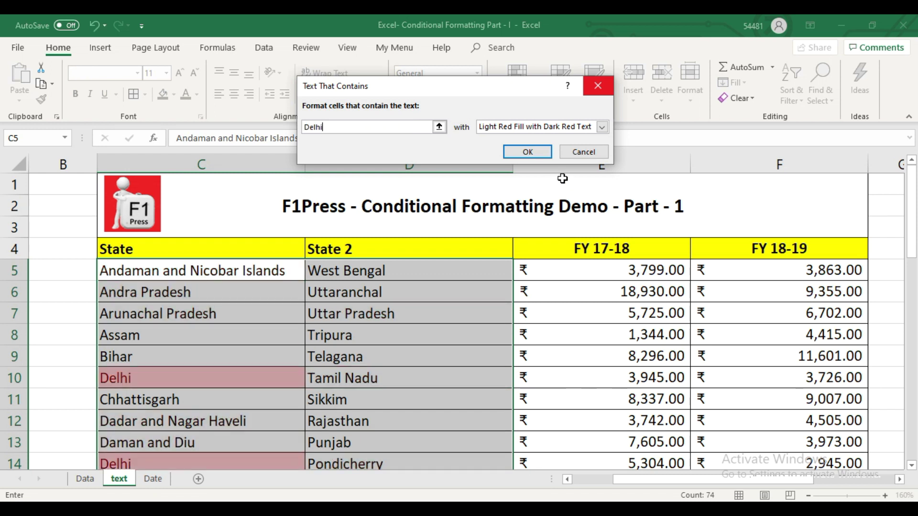
{"action": "left_click", "coordinate": [538, 157]}
Clear all conditional formatting rules from the entire text sheet
{"action": "scroll", "coordinate": [371, 371], "scroll_direction": "down", "scroll_amount": 4}
{"action": "scroll", "coordinate": [371, 366], "scroll_direction": "down", "scroll_amount": 2}
{"action": "scroll", "coordinate": [212, 303], "scroll_direction": "down", "scroll_amount": 1}
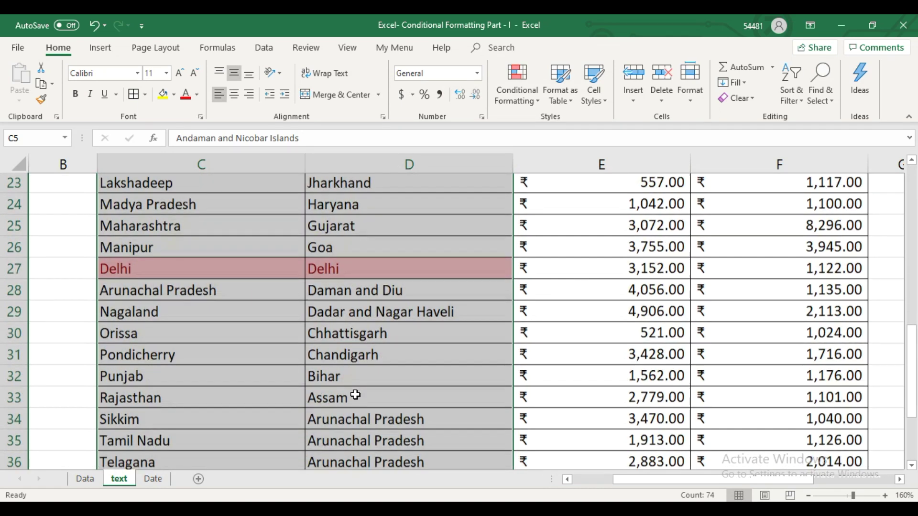
{"action": "scroll", "coordinate": [352, 395], "scroll_direction": "down", "scroll_amount": 3}
{"action": "scroll", "coordinate": [355, 395], "scroll_direction": "up", "scroll_amount": 1}
{"action": "scroll", "coordinate": [355, 395], "scroll_direction": "up", "scroll_amount": 2}
{"action": "scroll", "coordinate": [354, 395], "scroll_direction": "up", "scroll_amount": 2}
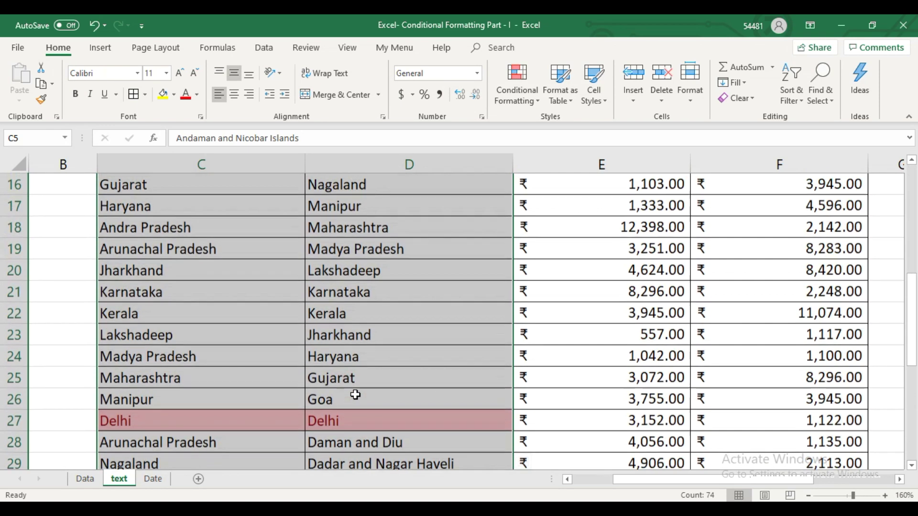
{"action": "scroll", "coordinate": [355, 395], "scroll_direction": "up", "scroll_amount": 1}
{"action": "scroll", "coordinate": [354, 395], "scroll_direction": "up", "scroll_amount": 1}
{"action": "scroll", "coordinate": [356, 393], "scroll_direction": "up", "scroll_amount": 2}
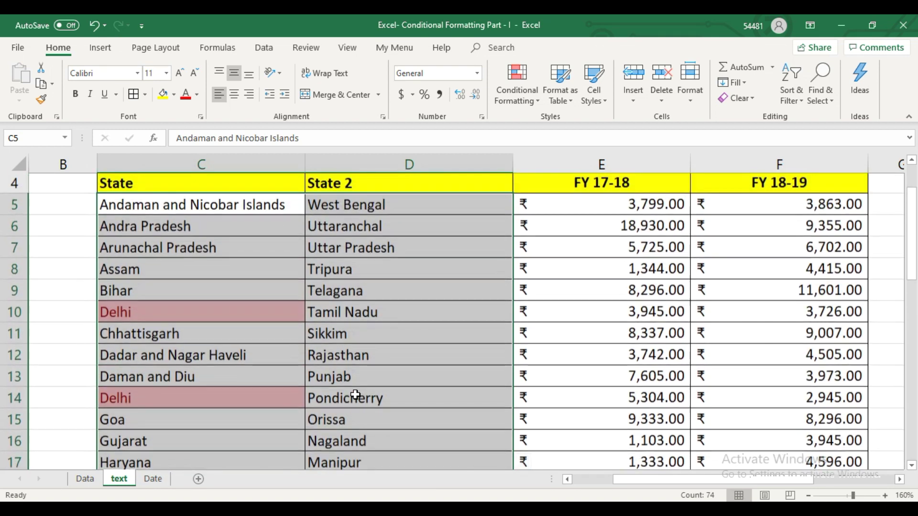
{"action": "scroll", "coordinate": [358, 390], "scroll_direction": "up", "scroll_amount": 1}
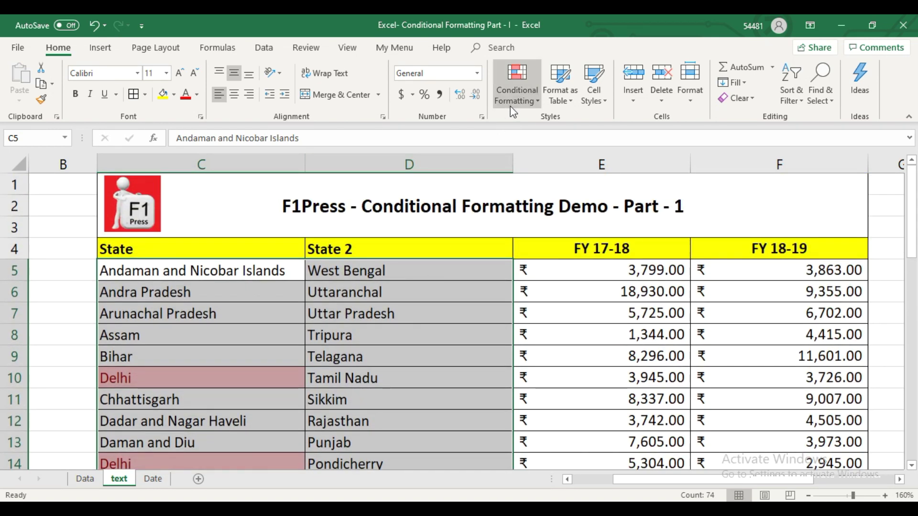
{"action": "left_click", "coordinate": [514, 98]}
{"action": "mouse_move", "coordinate": [534, 284]}
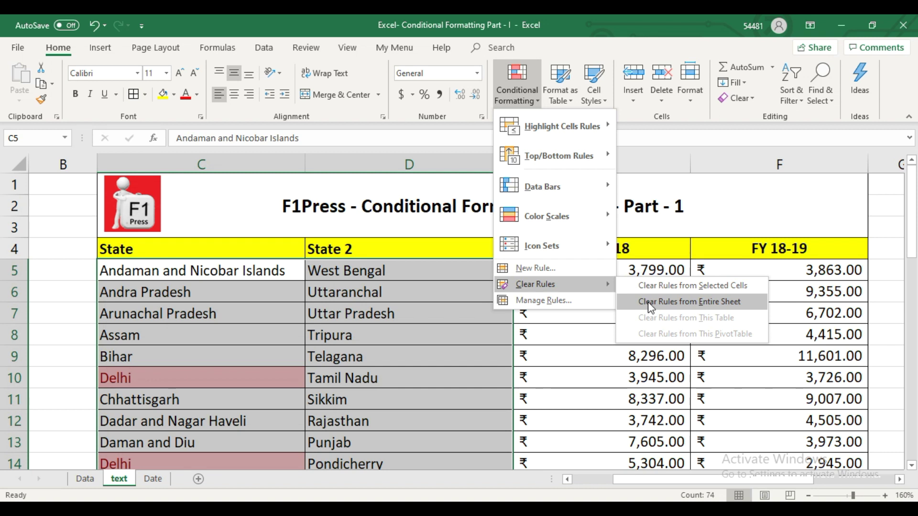
{"action": "left_click", "coordinate": [656, 287]}
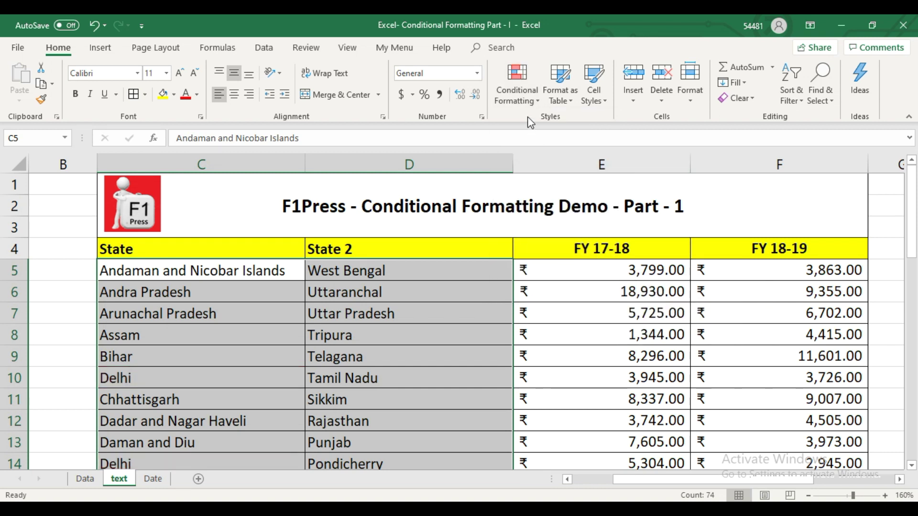
Select the dates from C5 down to C111 on the Date sheet
{"action": "left_click", "coordinate": [436, 269]}
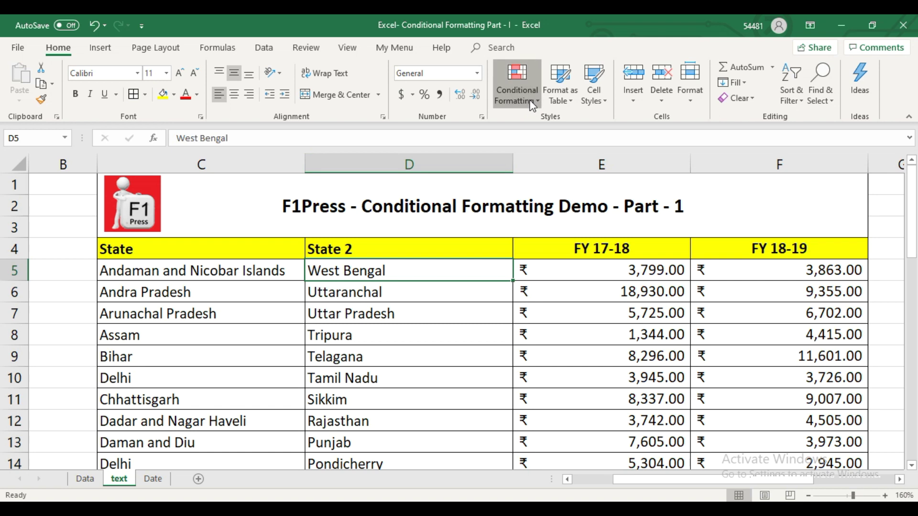
{"action": "left_click", "coordinate": [517, 83]}
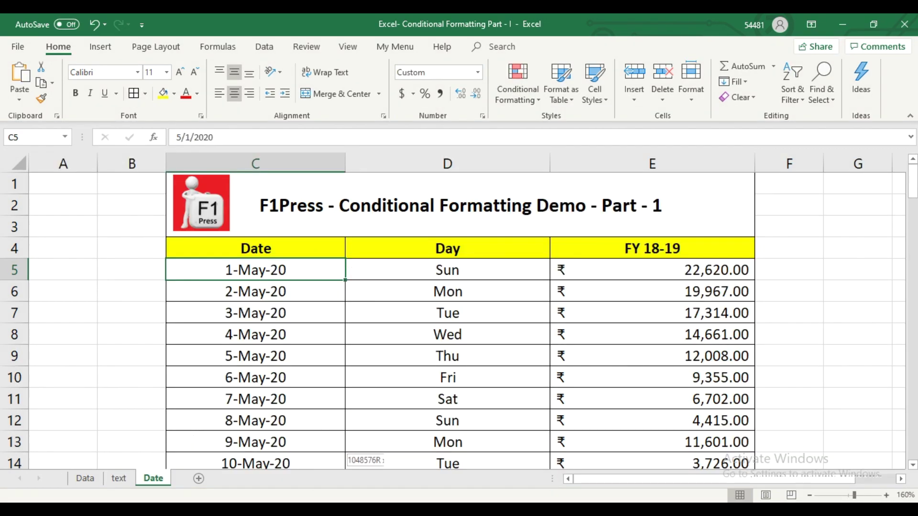
{"action": "key", "text": "ctrl+shift+Down"}
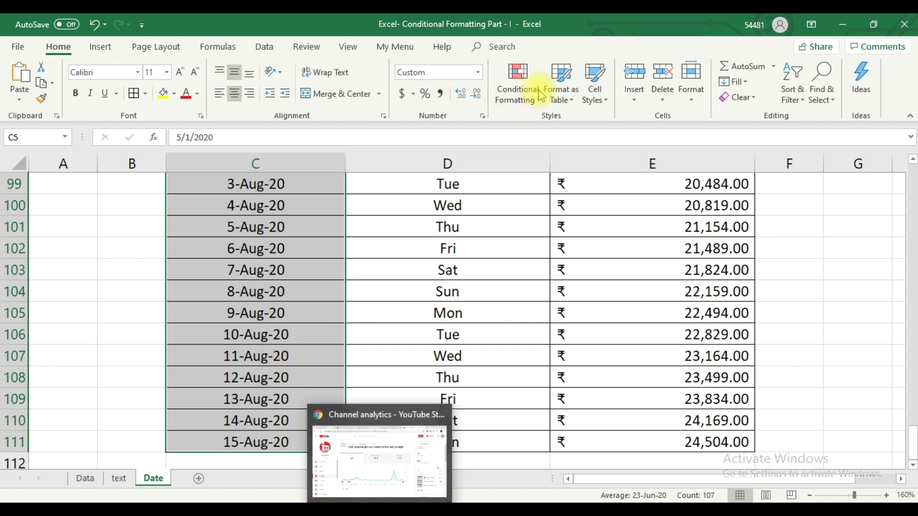
Add an A Date Occurring rule for Yesterday with Light Red Fill with Dark Red Text, marking 31-May-20
{"action": "left_click", "coordinate": [521, 85]}
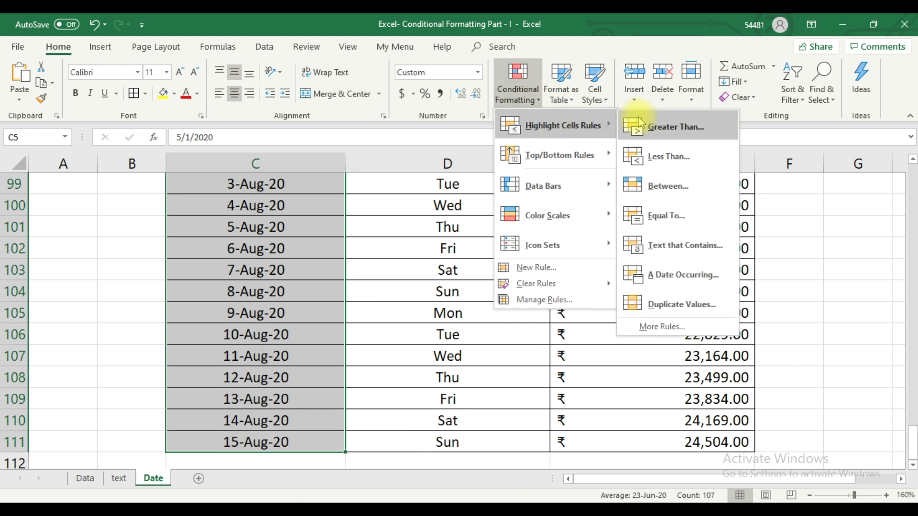
{"action": "mouse_move", "coordinate": [560, 125]}
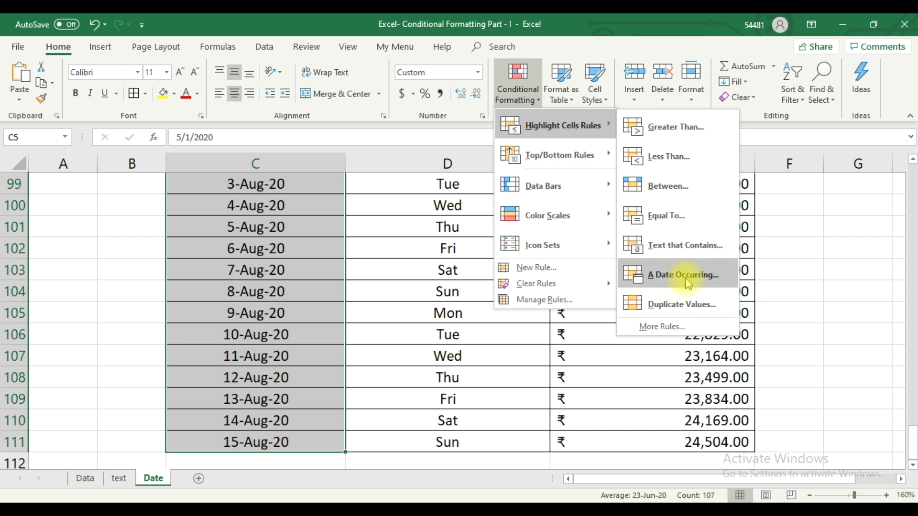
{"action": "left_click", "coordinate": [686, 277]}
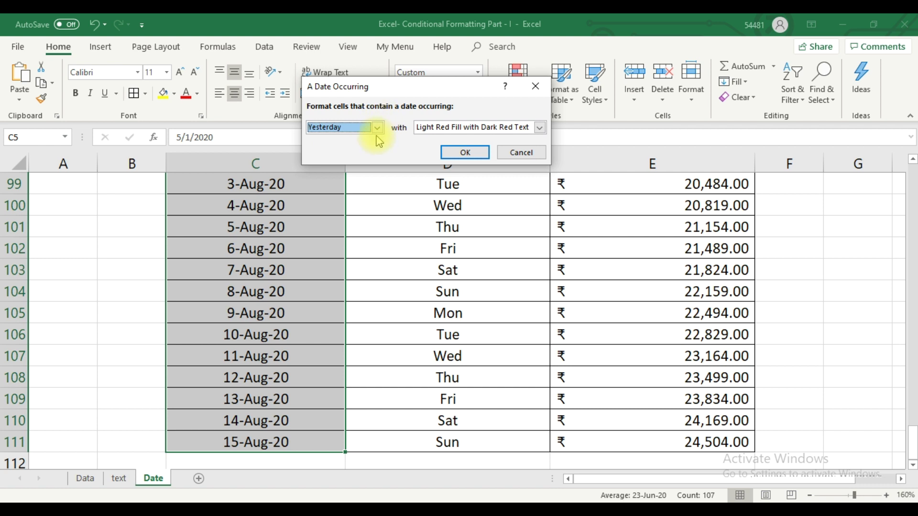
{"action": "left_click", "coordinate": [377, 128]}
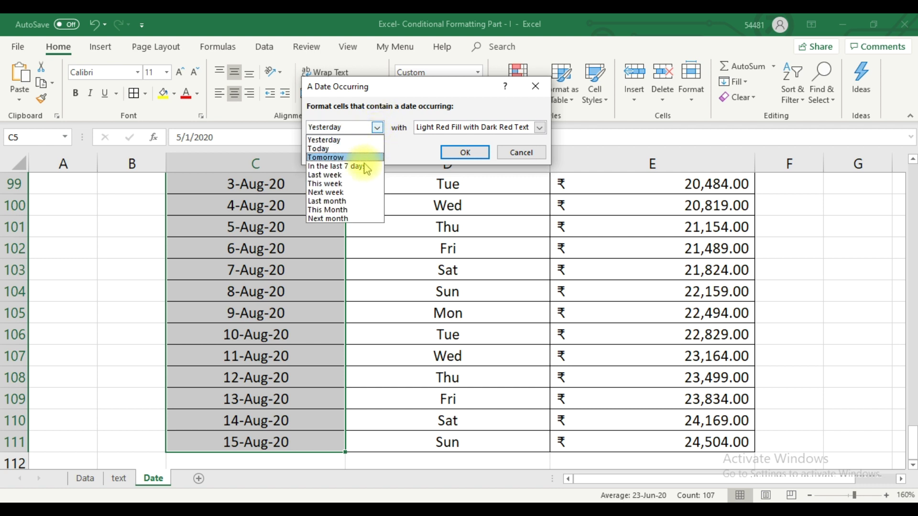
{"action": "left_click", "coordinate": [342, 140]}
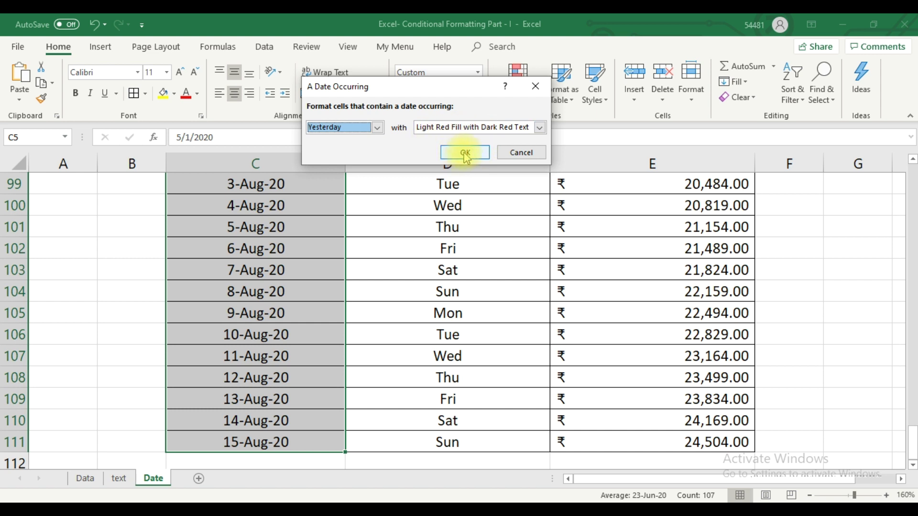
{"action": "left_click", "coordinate": [539, 127]}
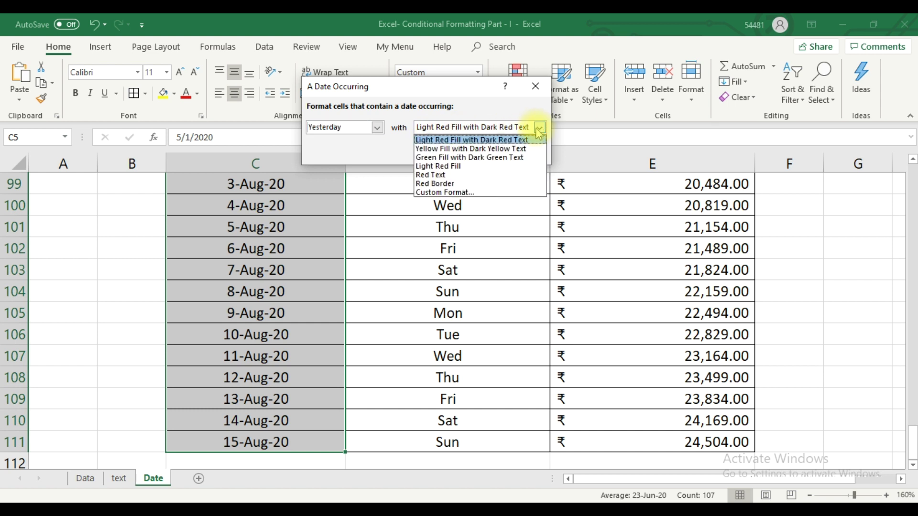
{"action": "left_click", "coordinate": [475, 139]}
{"action": "left_click", "coordinate": [471, 150]}
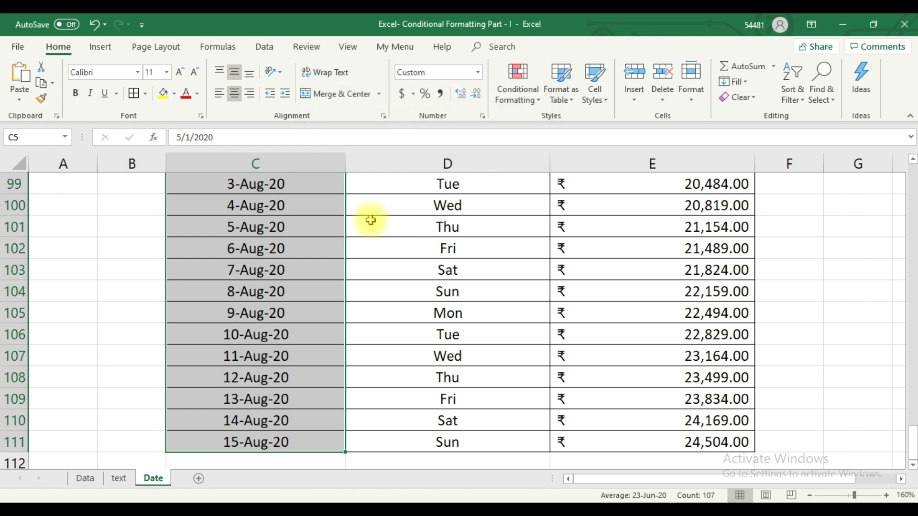
Clear the Yesterday rule from the selected dates
{"action": "scroll", "coordinate": [311, 281], "scroll_direction": "up", "scroll_amount": 4}
{"action": "scroll", "coordinate": [312, 281], "scroll_direction": "up", "scroll_amount": 7}
{"action": "scroll", "coordinate": [312, 282], "scroll_direction": "up", "scroll_amount": 3}
{"action": "scroll", "coordinate": [311, 282], "scroll_direction": "up", "scroll_amount": 3}
{"action": "scroll", "coordinate": [312, 281], "scroll_direction": "up", "scroll_amount": 2}
{"action": "scroll", "coordinate": [312, 281], "scroll_direction": "up", "scroll_amount": 5}
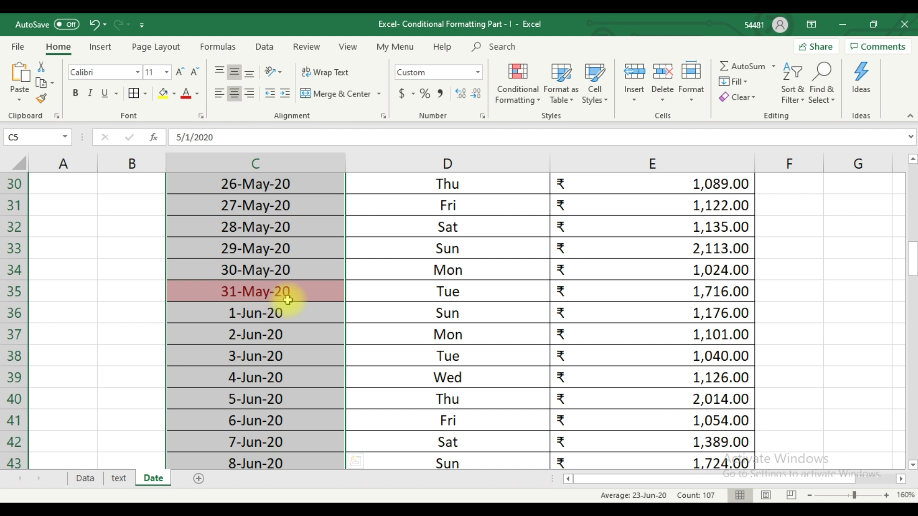
{"action": "scroll", "coordinate": [307, 287], "scroll_direction": "up", "scroll_amount": 1}
{"action": "left_click", "coordinate": [518, 90]}
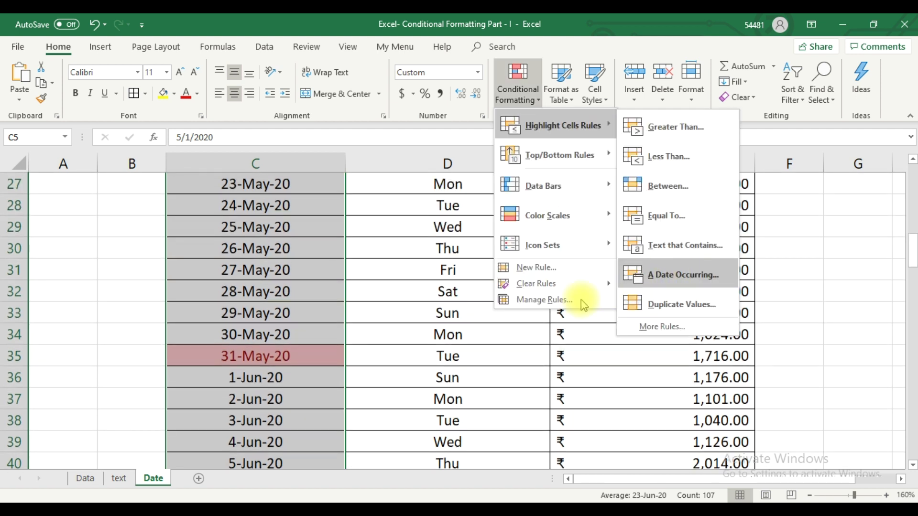
{"action": "mouse_move", "coordinate": [535, 283]}
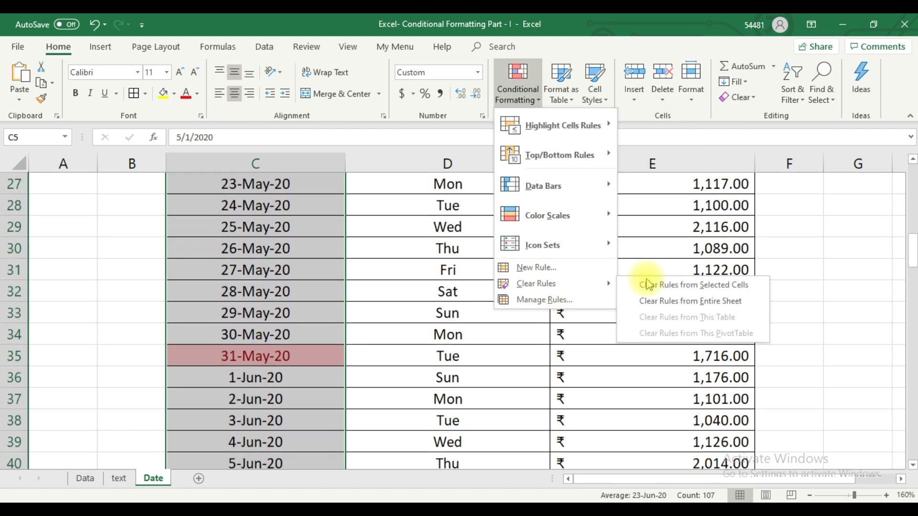
{"action": "left_click", "coordinate": [649, 284]}
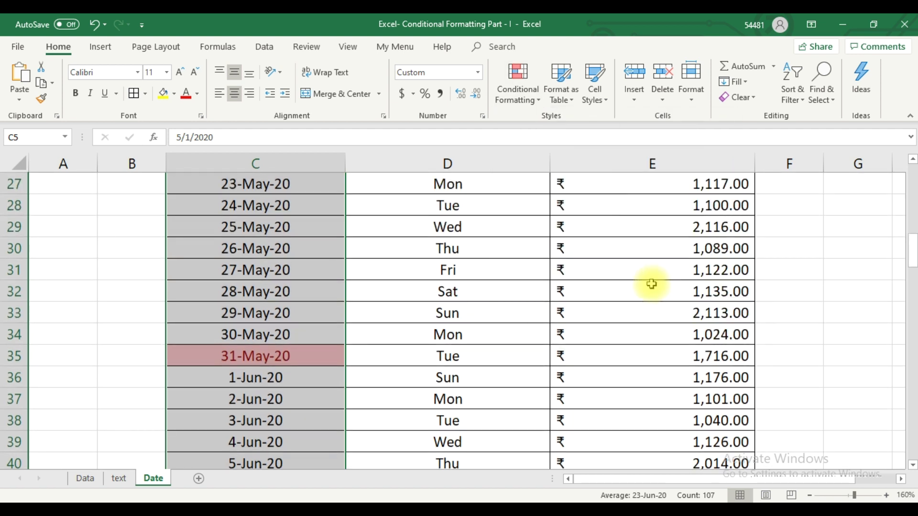
Shade today's date 1-Jun-20 light red with a Today date rule, then clear it
{"action": "left_click", "coordinate": [531, 103]}
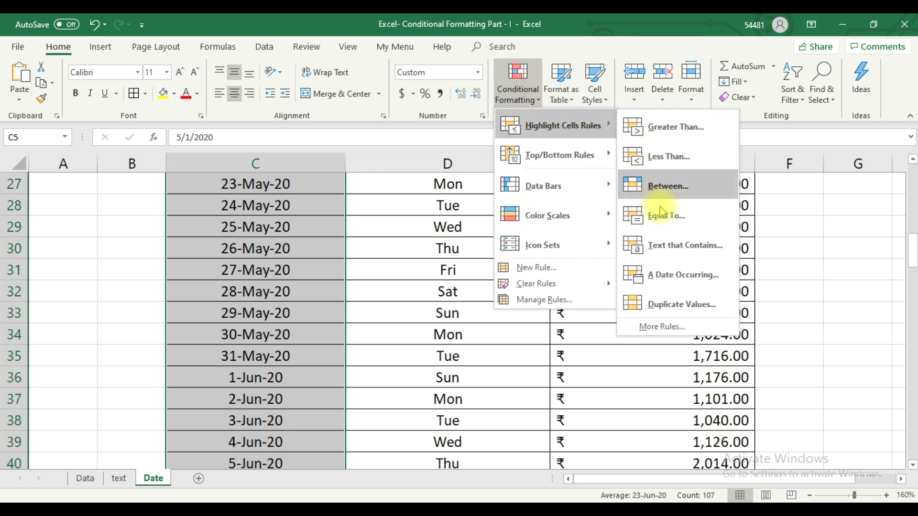
{"action": "left_click", "coordinate": [679, 275]}
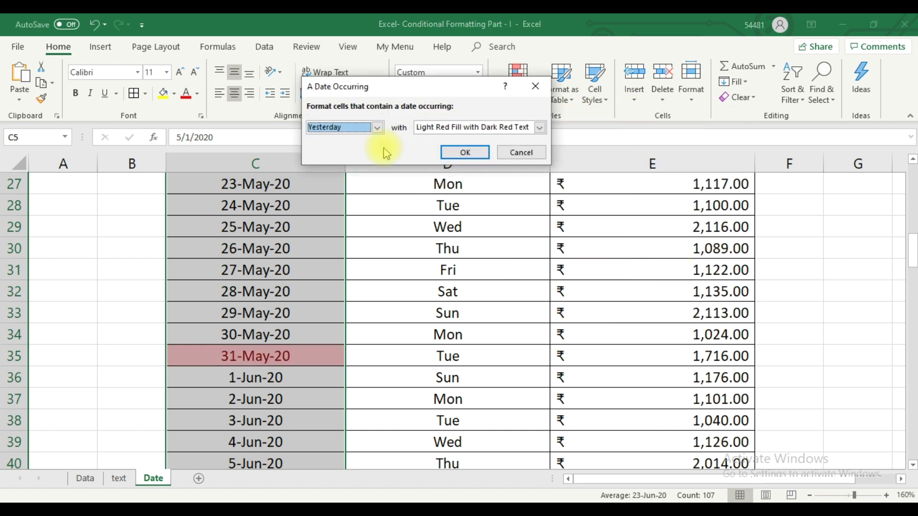
{"action": "left_click", "coordinate": [378, 128]}
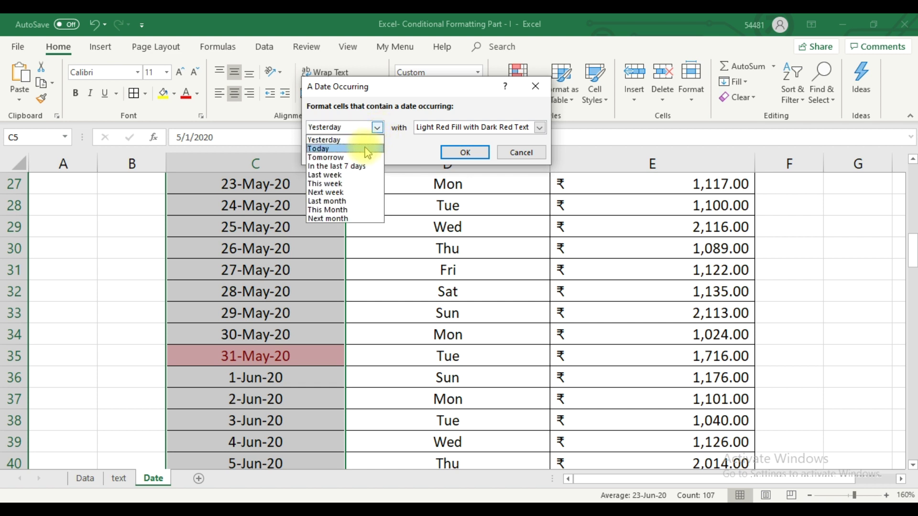
{"action": "left_click", "coordinate": [368, 150]}
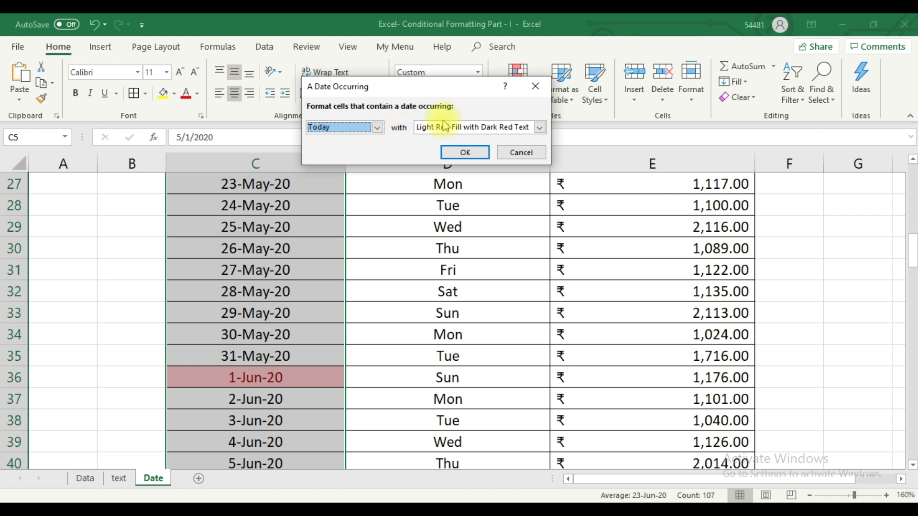
{"action": "left_click", "coordinate": [463, 153]}
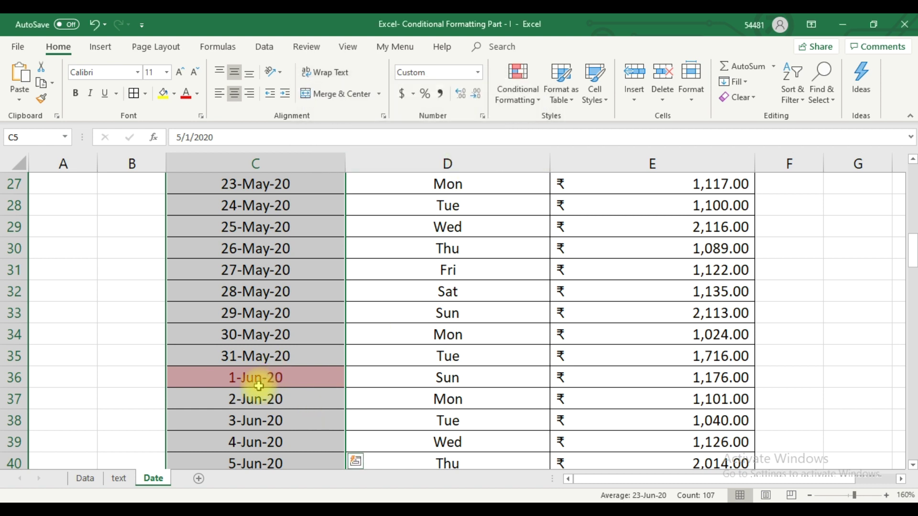
{"action": "left_click", "coordinate": [536, 104]}
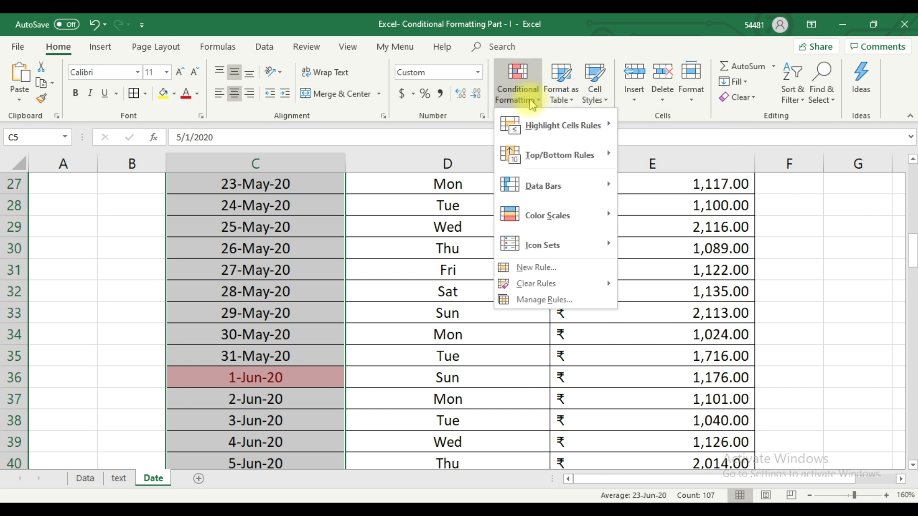
{"action": "mouse_move", "coordinate": [552, 283]}
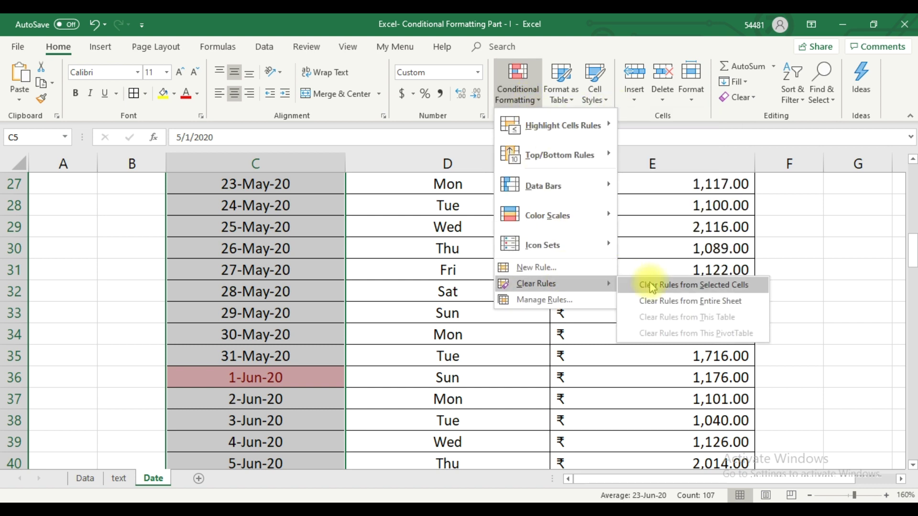
{"action": "left_click", "coordinate": [654, 286]}
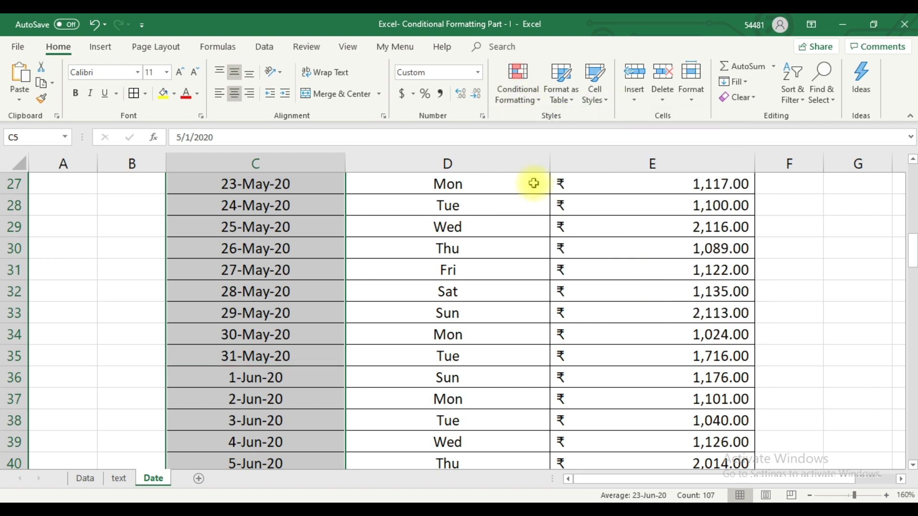
Add a Tomorrow date rule shading 2-Jun-20 with light red fill and dark red text
{"action": "left_click", "coordinate": [524, 98]}
{"action": "mouse_move", "coordinate": [563, 125]}
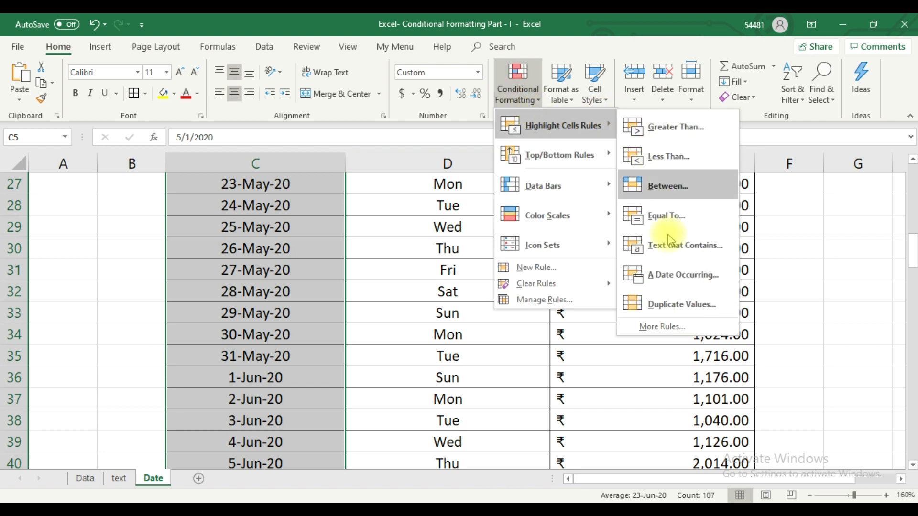
{"action": "left_click", "coordinate": [685, 276]}
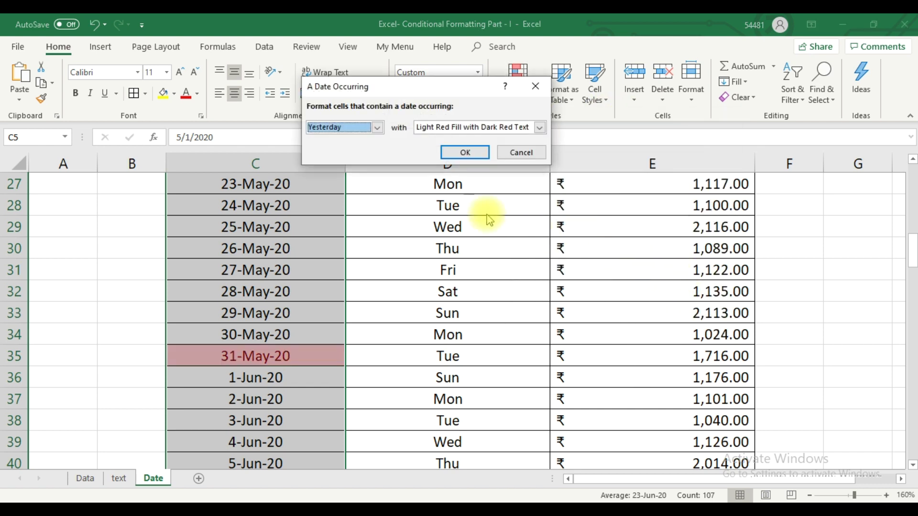
{"action": "left_click", "coordinate": [377, 128]}
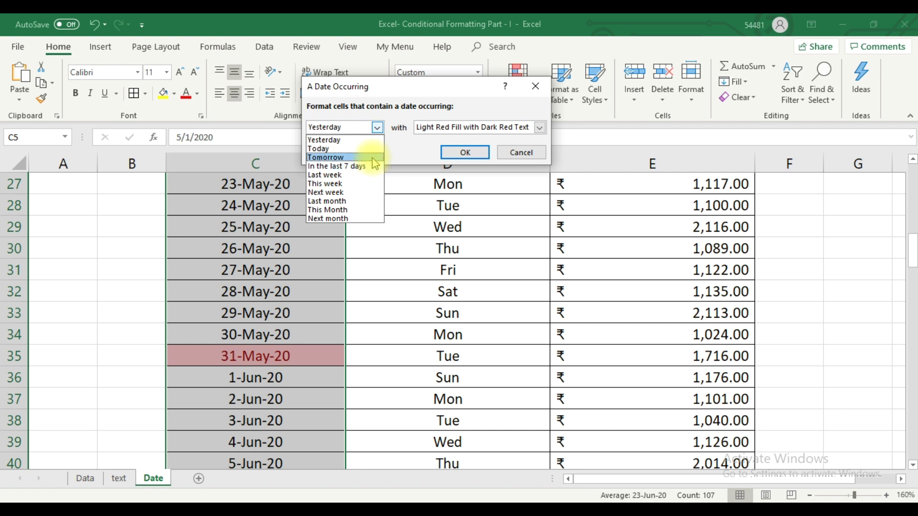
{"action": "left_click", "coordinate": [373, 158]}
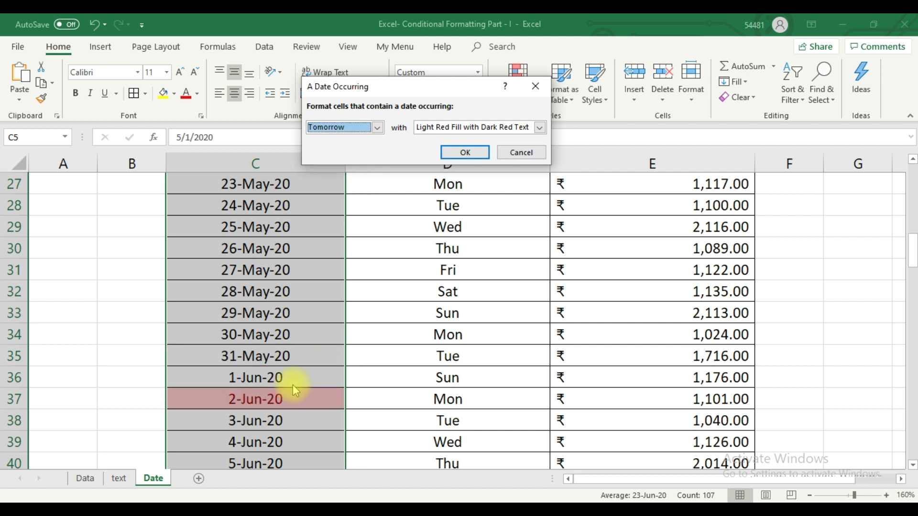
{"action": "left_click", "coordinate": [460, 152]}
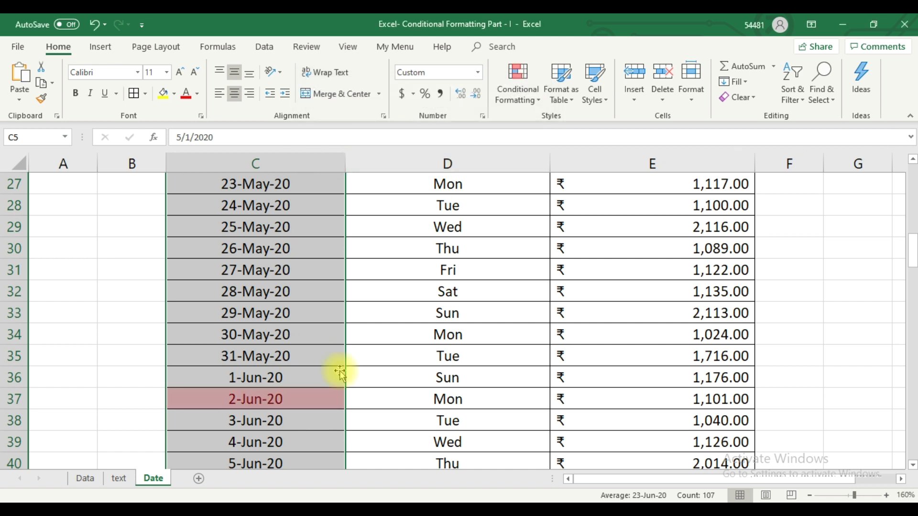
{"action": "left_click", "coordinate": [537, 101]}
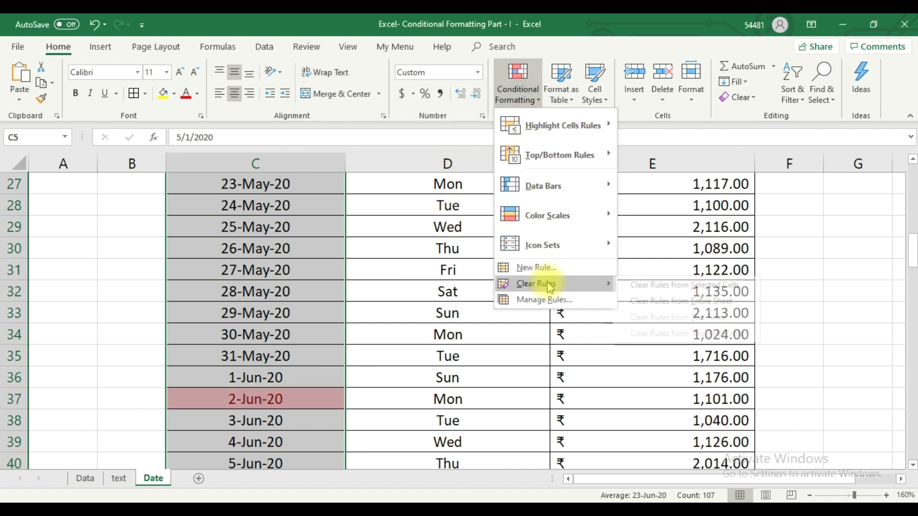
Replace the Tomorrow rule with an 'In the last 7 days' rule shading 26-May-20 to 1-Jun-20
{"action": "mouse_move", "coordinate": [552, 283]}
{"action": "left_click", "coordinate": [646, 284]}
{"action": "left_click", "coordinate": [524, 91]}
{"action": "mouse_move", "coordinate": [562, 125]}
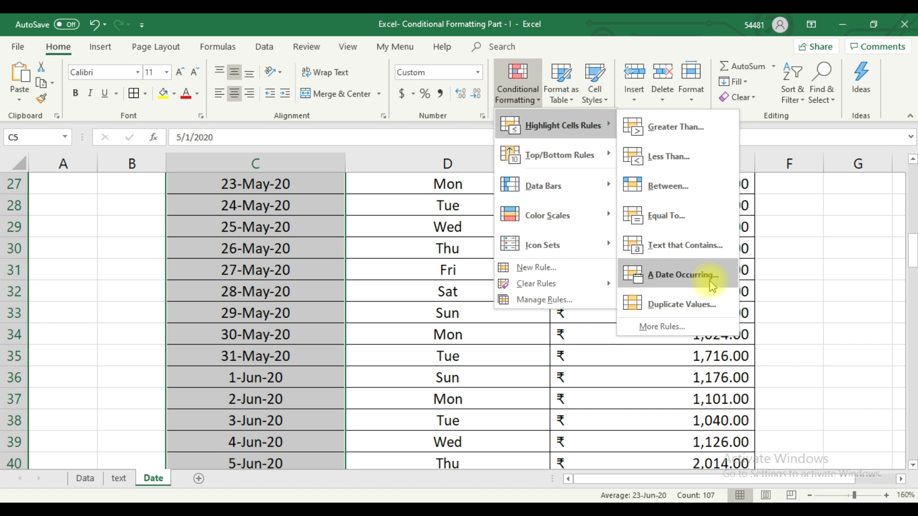
{"action": "left_click", "coordinate": [710, 280]}
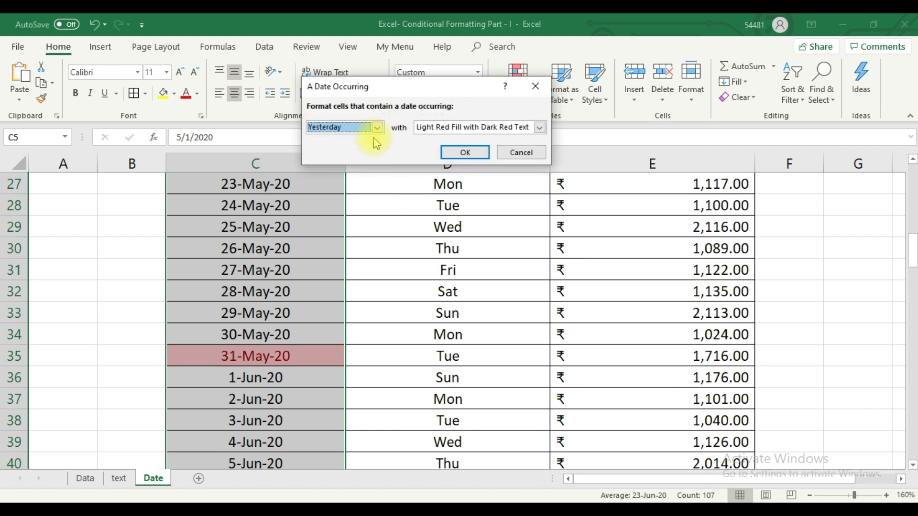
{"action": "left_click", "coordinate": [377, 127]}
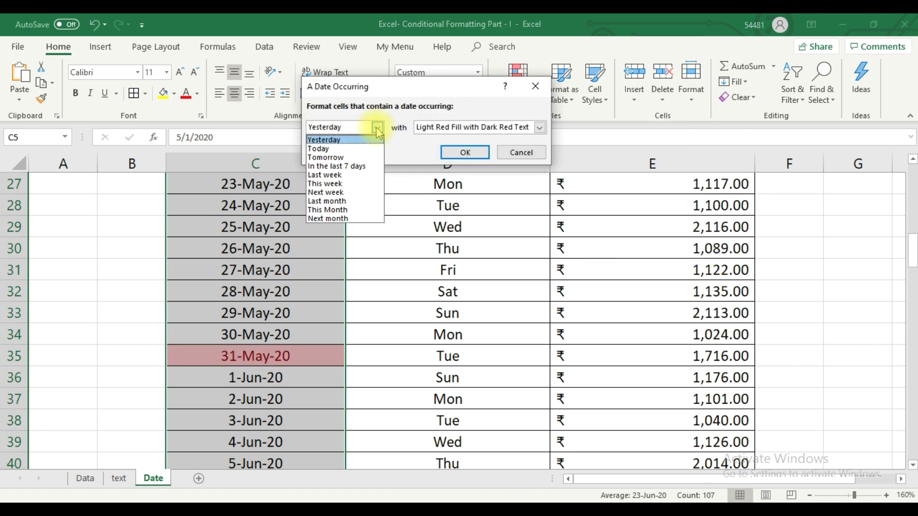
{"action": "left_click", "coordinate": [374, 167]}
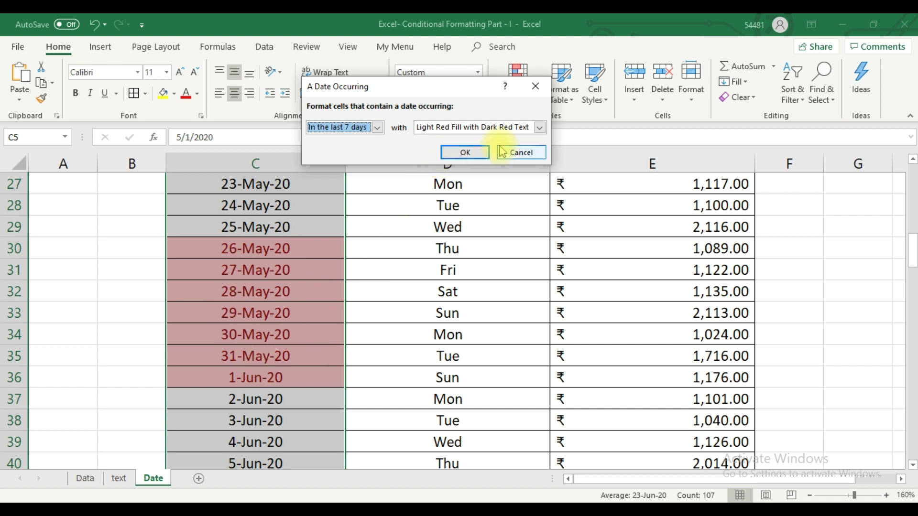
{"action": "left_click", "coordinate": [478, 158]}
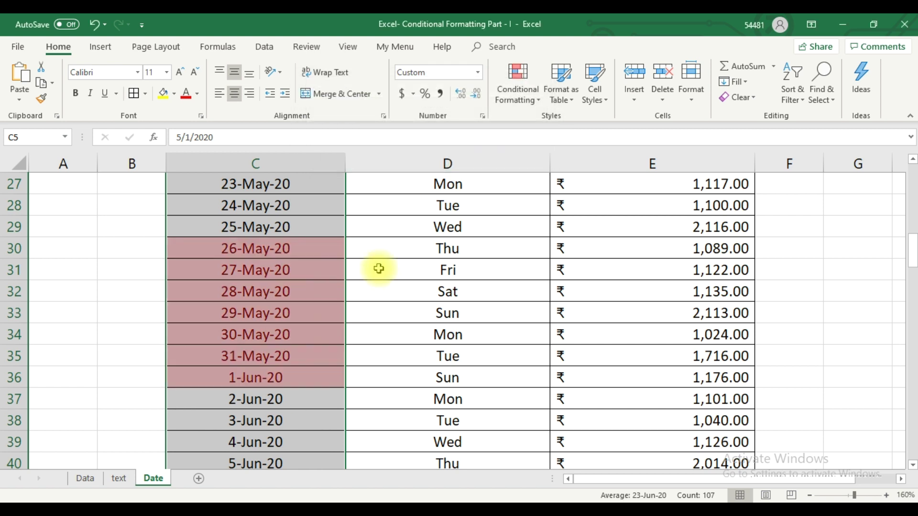
{"action": "left_click", "coordinate": [535, 101]}
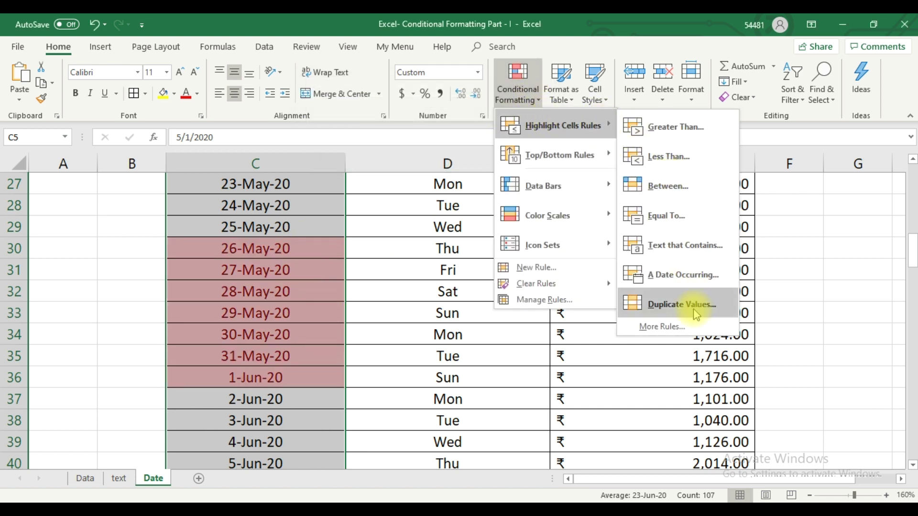
{"action": "mouse_move", "coordinate": [537, 283]}
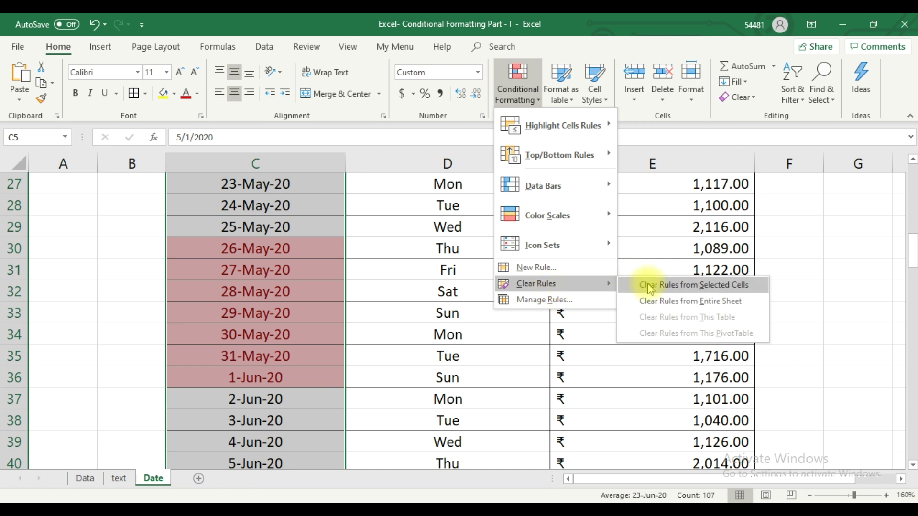
Clear the last-7-days rule from the dates and preview the Last week date period
{"action": "left_click", "coordinate": [650, 285]}
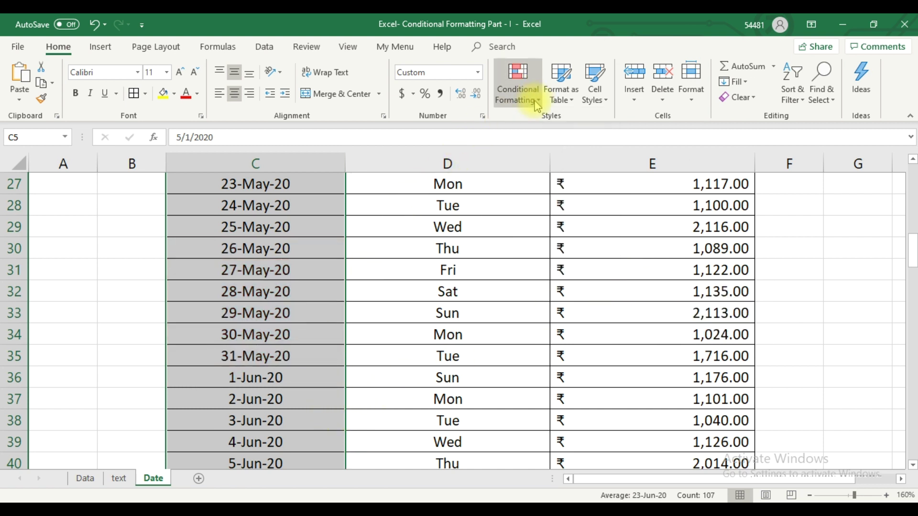
{"action": "left_click", "coordinate": [518, 93]}
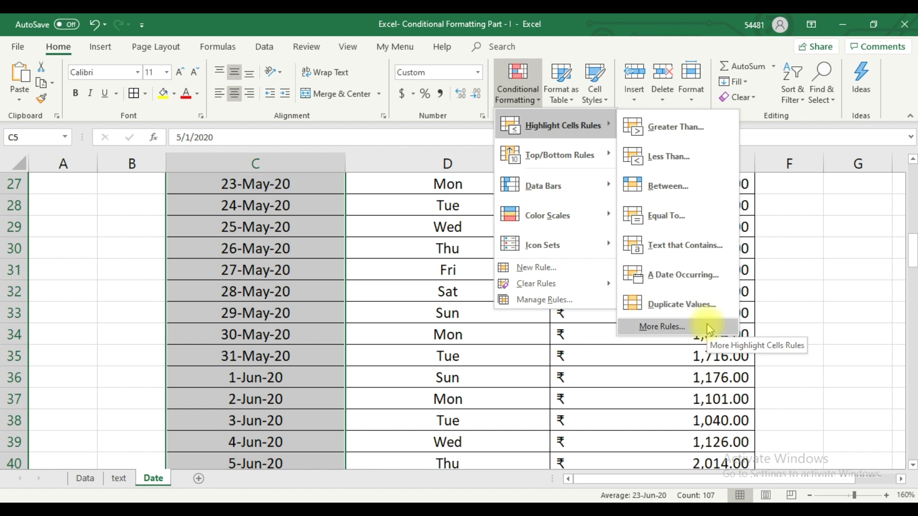
{"action": "left_click", "coordinate": [703, 279]}
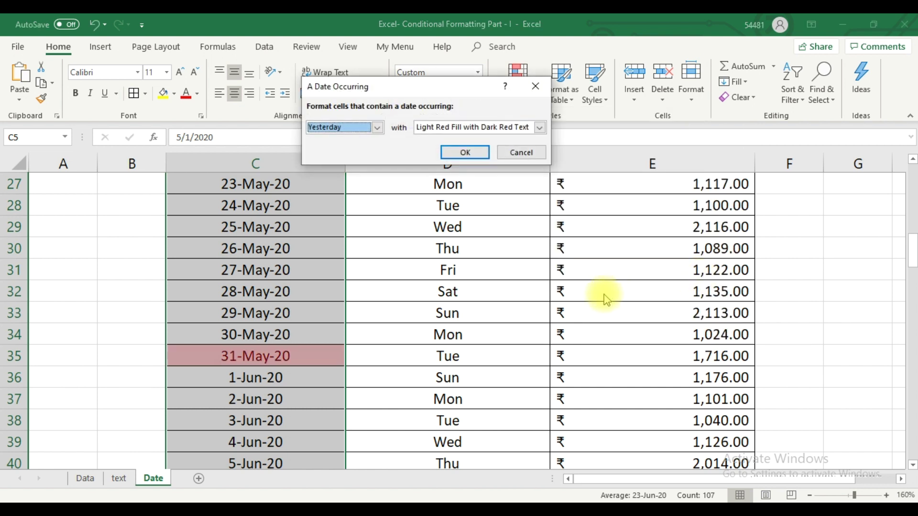
{"action": "left_click", "coordinate": [380, 128]}
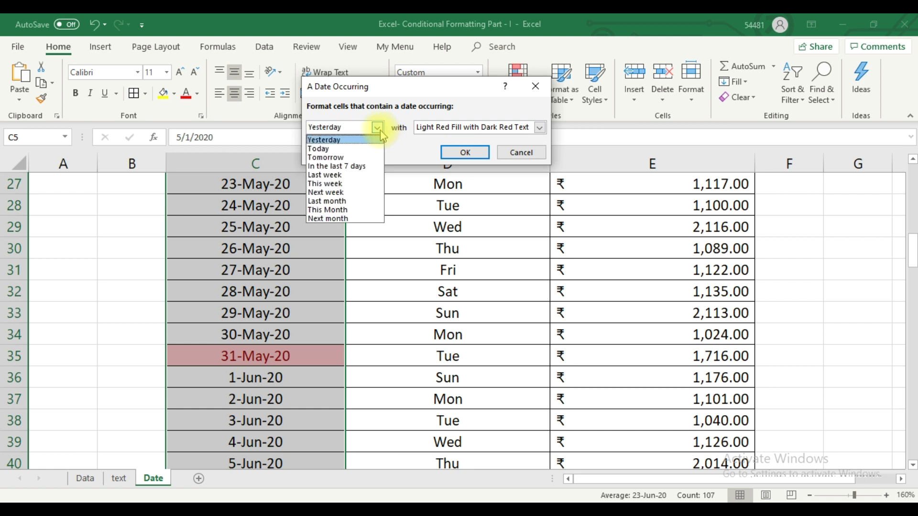
{"action": "left_click", "coordinate": [341, 176]}
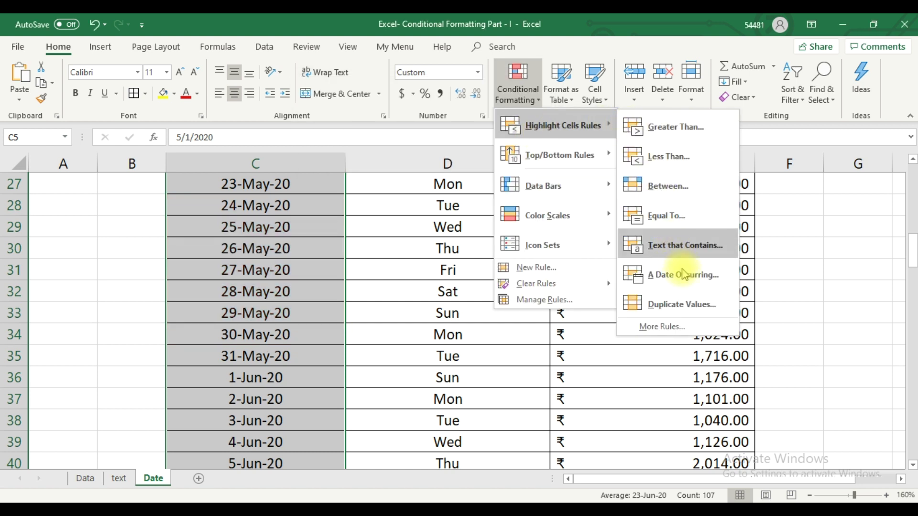
{"action": "left_click", "coordinate": [684, 274]}
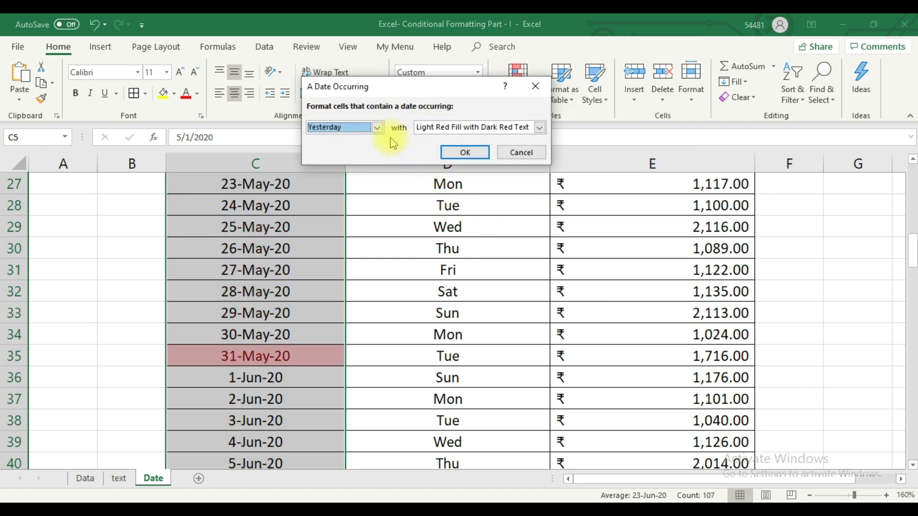
Apply a This week date rule shading 31-May-20 through 6-Jun-20 light red
{"action": "left_click", "coordinate": [377, 128]}
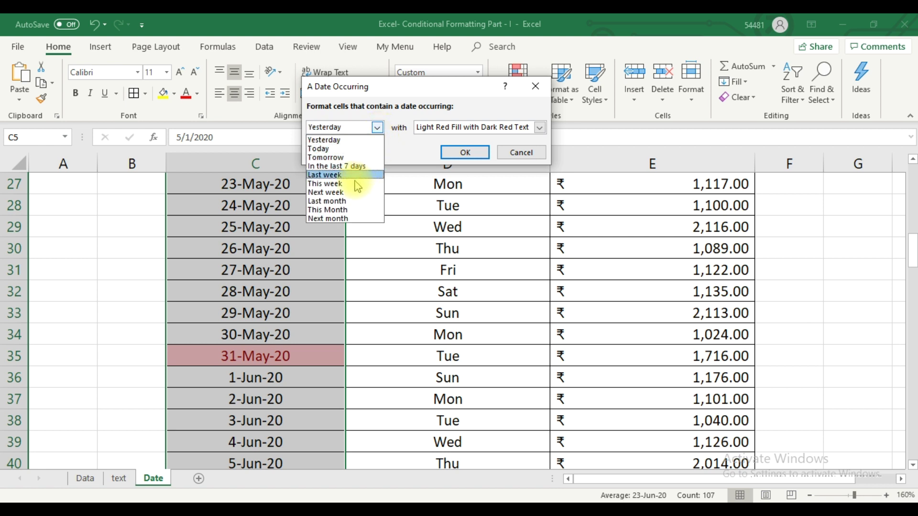
{"action": "left_click", "coordinate": [334, 186]}
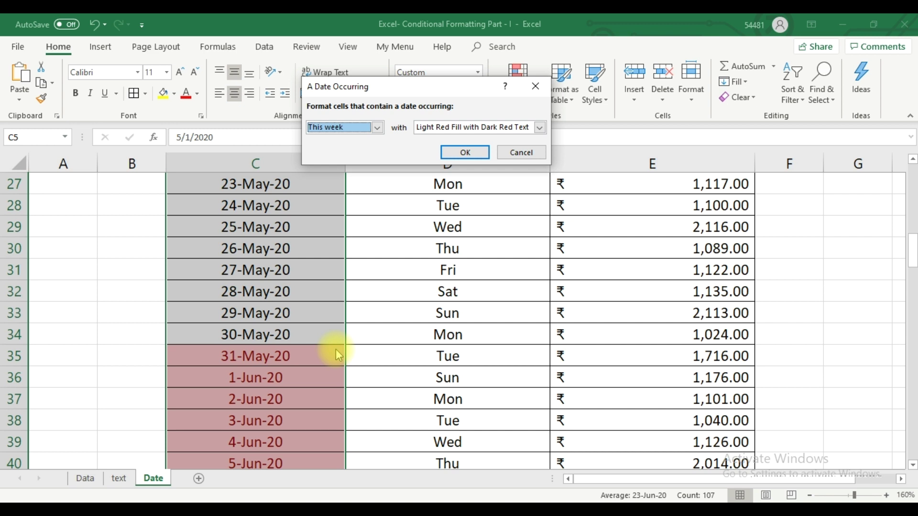
{"action": "left_click", "coordinate": [465, 152]}
{"action": "scroll", "coordinate": [363, 259], "scroll_direction": "down", "scroll_amount": 1}
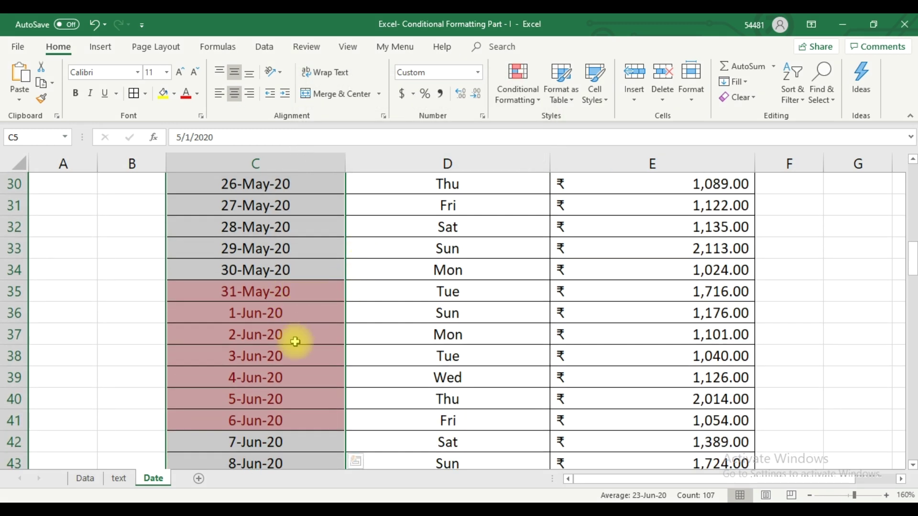
{"action": "scroll", "coordinate": [350, 289], "scroll_direction": "down", "scroll_amount": 1}
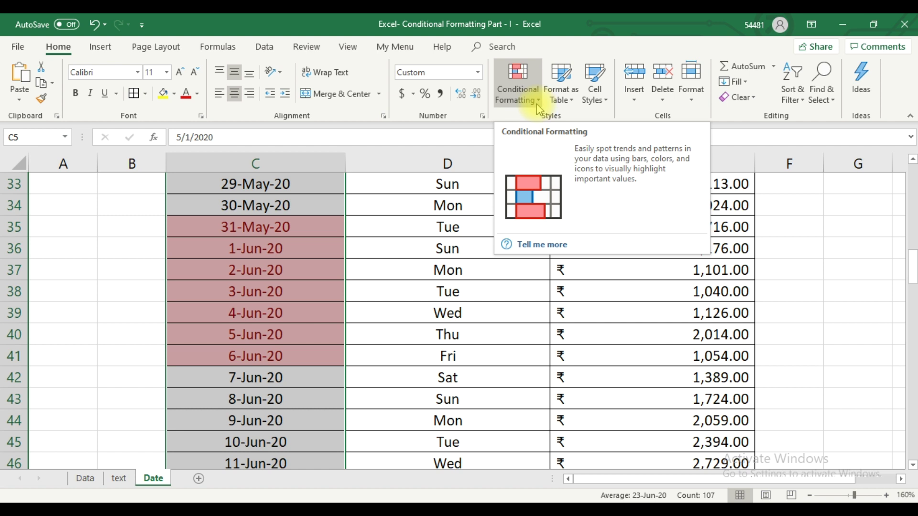
{"action": "left_click", "coordinate": [539, 107]}
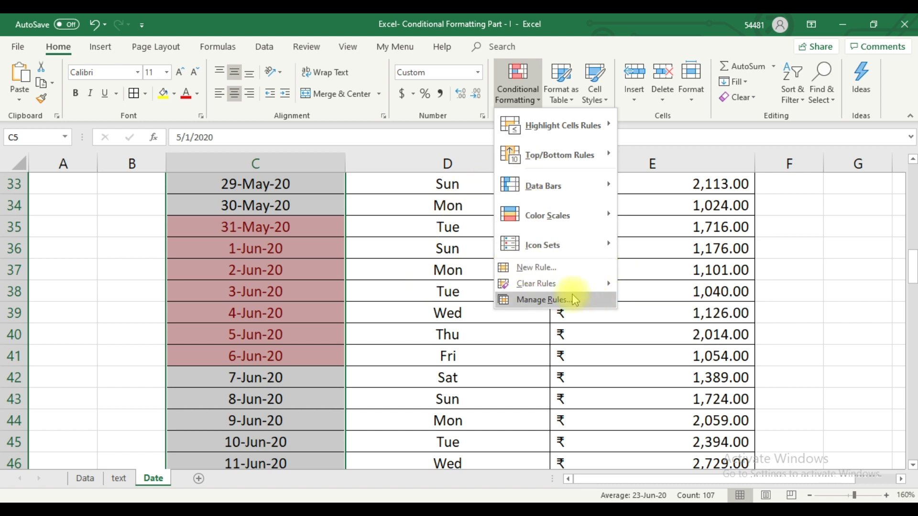
Clear the this-week highlight rule from the selected dates
{"action": "left_click", "coordinate": [664, 286]}
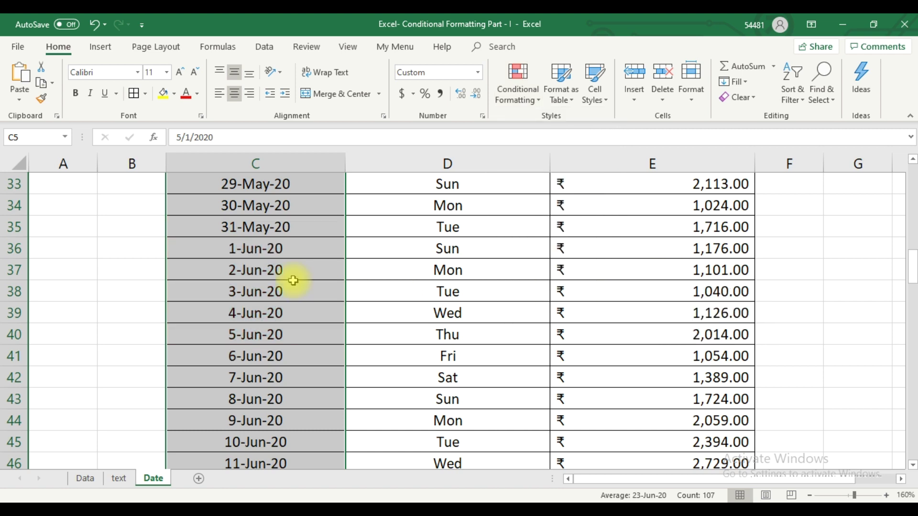
{"action": "scroll", "coordinate": [236, 241], "scroll_direction": "down", "scroll_amount": 20}
{"action": "scroll", "coordinate": [231, 247], "scroll_direction": "down", "scroll_amount": 2}
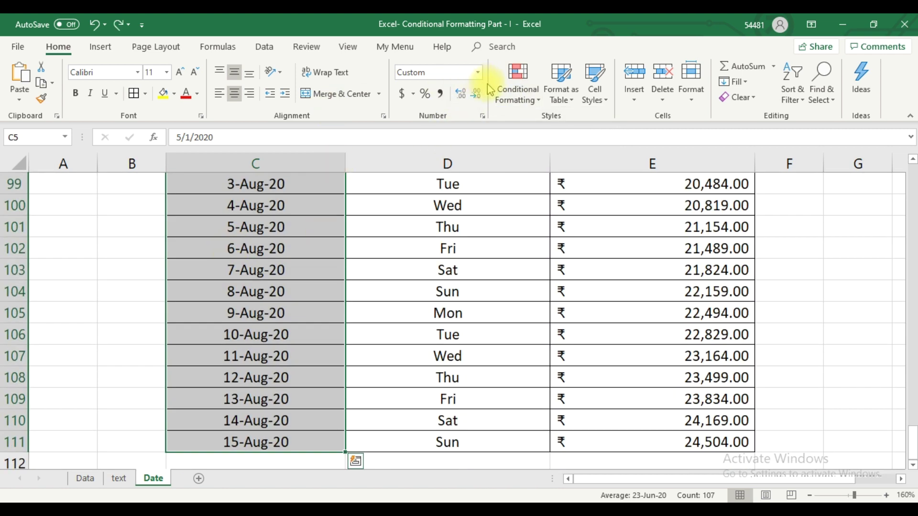
Add a 'Next week' date rule shading 7-Jun-20 through 13-Jun-20 light red
{"action": "left_click", "coordinate": [531, 95]}
{"action": "mouse_move", "coordinate": [562, 125]}
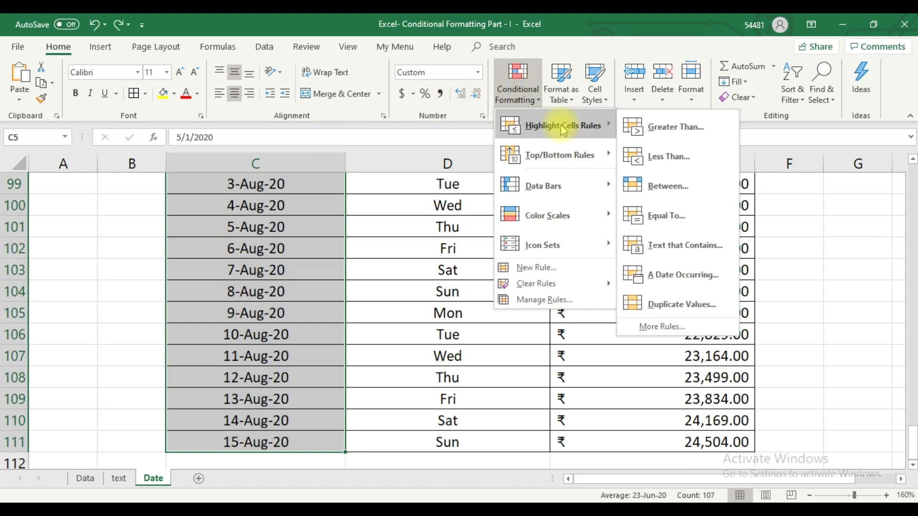
{"action": "left_click", "coordinate": [689, 285]}
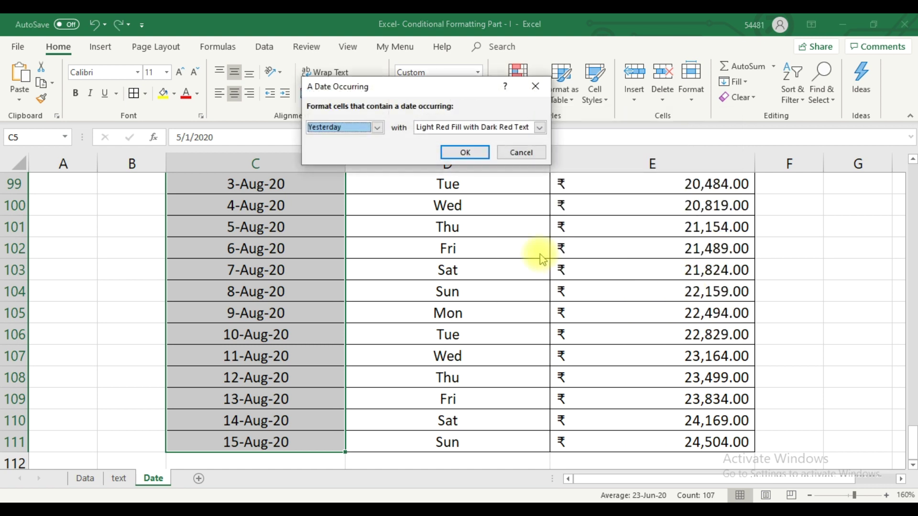
{"action": "left_click", "coordinate": [377, 128]}
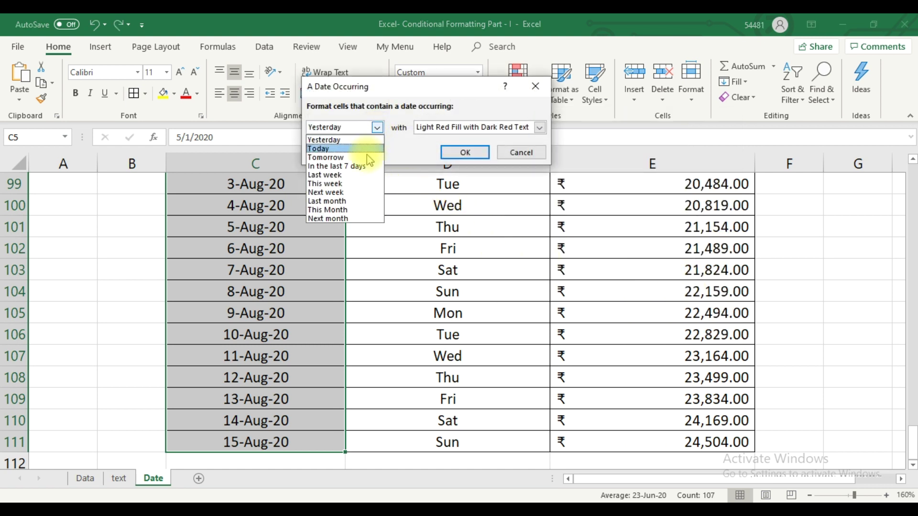
{"action": "left_click", "coordinate": [354, 193]}
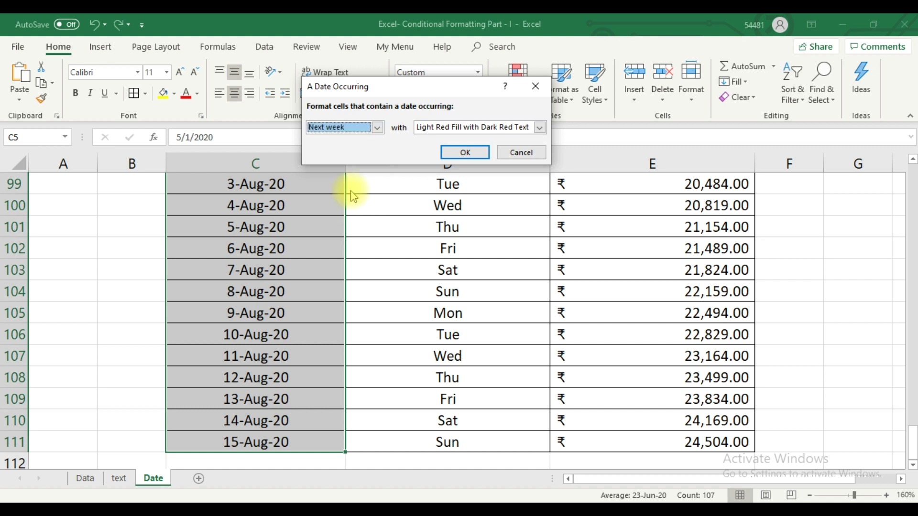
{"action": "left_click", "coordinate": [459, 158]}
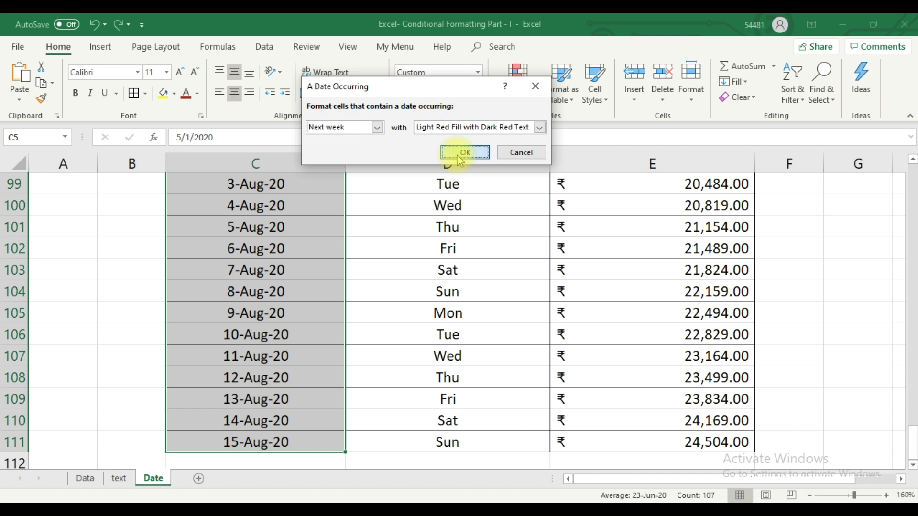
{"action": "scroll", "coordinate": [312, 282], "scroll_direction": "up", "scroll_amount": 5}
{"action": "scroll", "coordinate": [311, 283], "scroll_direction": "up", "scroll_amount": 5}
{"action": "scroll", "coordinate": [314, 283], "scroll_direction": "up", "scroll_amount": 4}
{"action": "scroll", "coordinate": [314, 283], "scroll_direction": "up", "scroll_amount": 5}
{"action": "scroll", "coordinate": [313, 282], "scroll_direction": "up", "scroll_amount": 1}
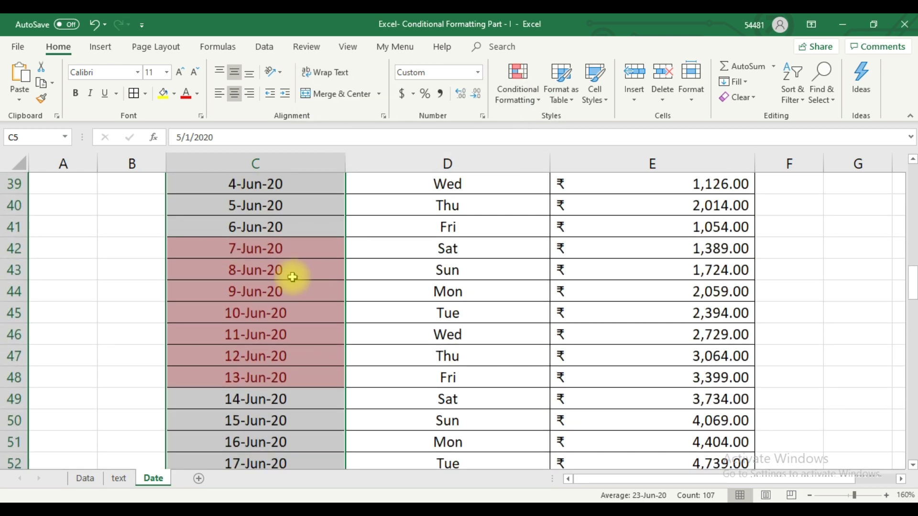
{"action": "scroll", "coordinate": [292, 276], "scroll_direction": "up", "scroll_amount": 1}
{"action": "left_click", "coordinate": [518, 91]}
{"action": "mouse_move", "coordinate": [536, 283]}
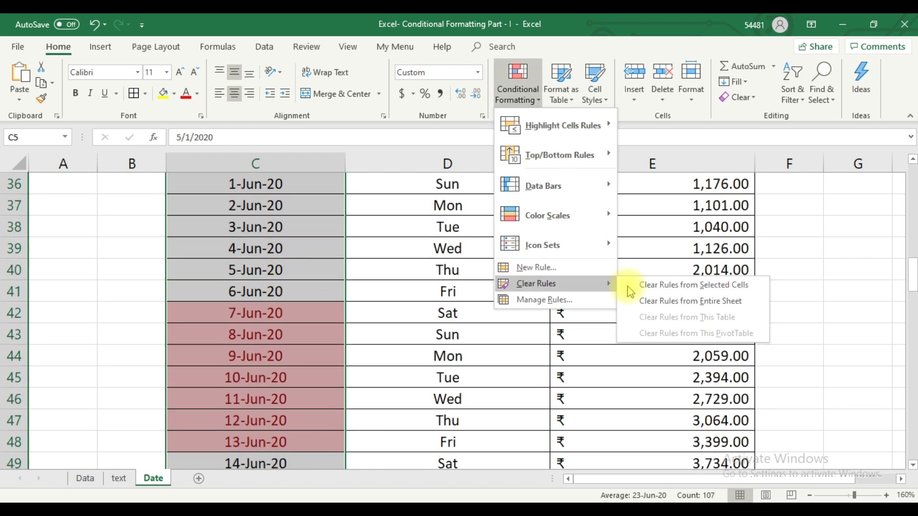
{"action": "left_click", "coordinate": [672, 285]}
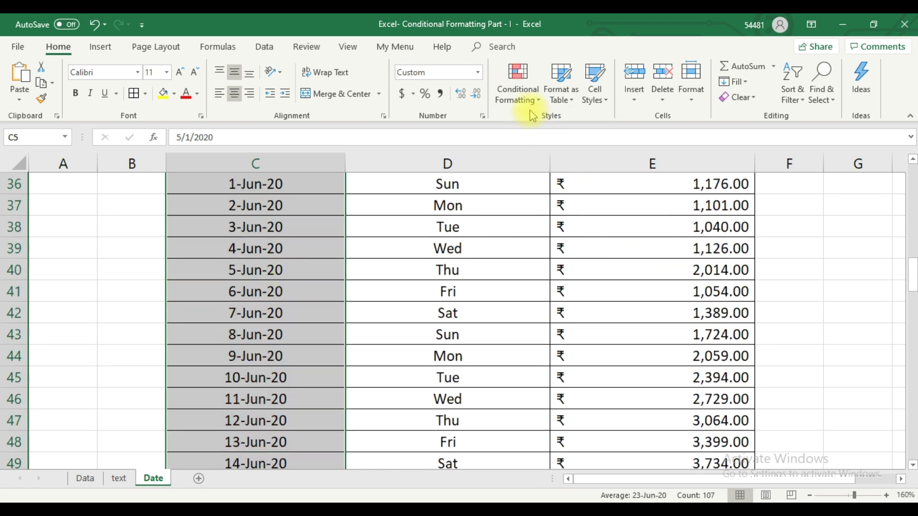
{"action": "left_click", "coordinate": [522, 98]}
{"action": "mouse_move", "coordinate": [562, 124]}
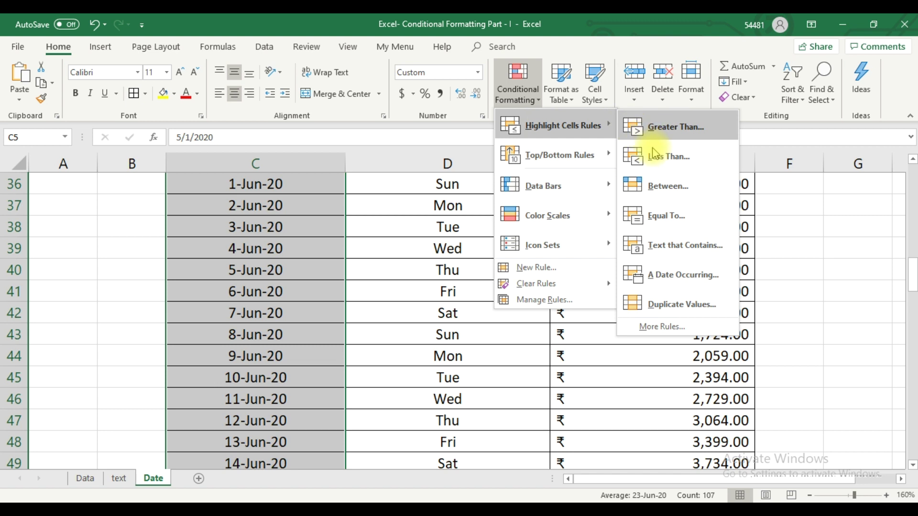
{"action": "left_click", "coordinate": [689, 275]}
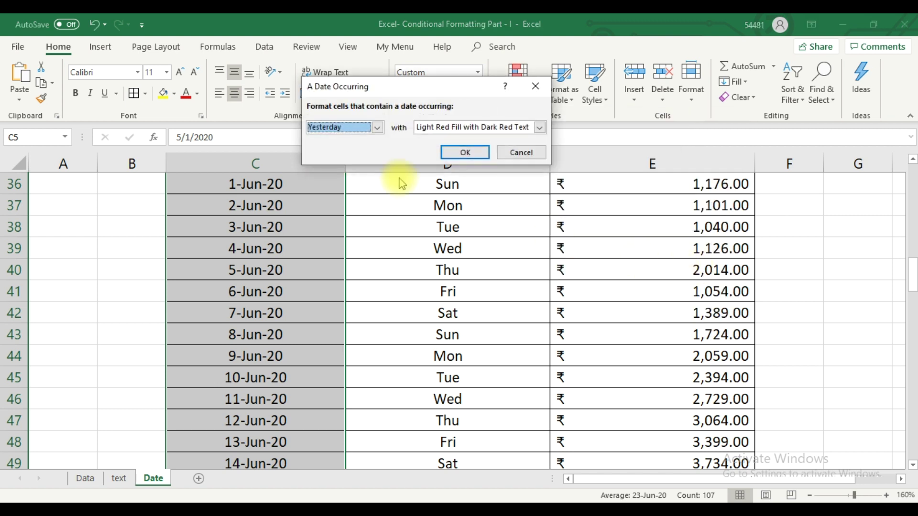
{"action": "left_click", "coordinate": [377, 127]}
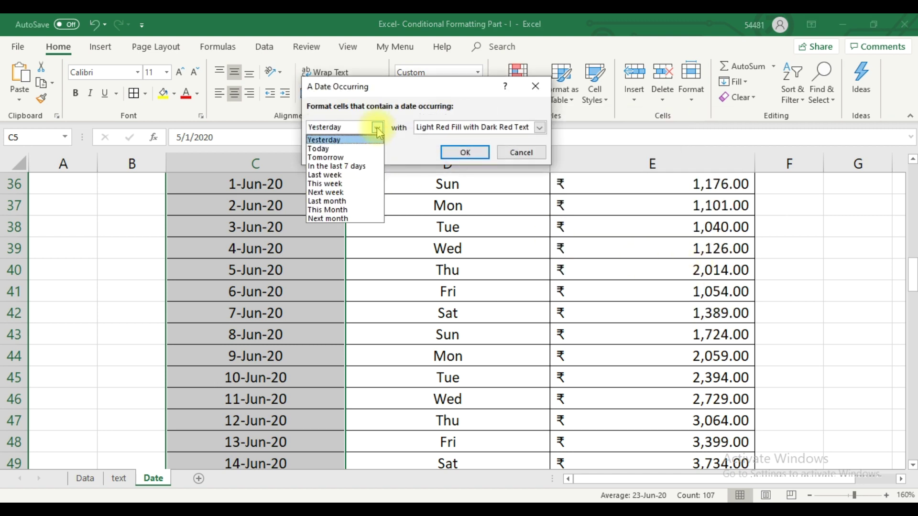
{"action": "left_click", "coordinate": [365, 205]}
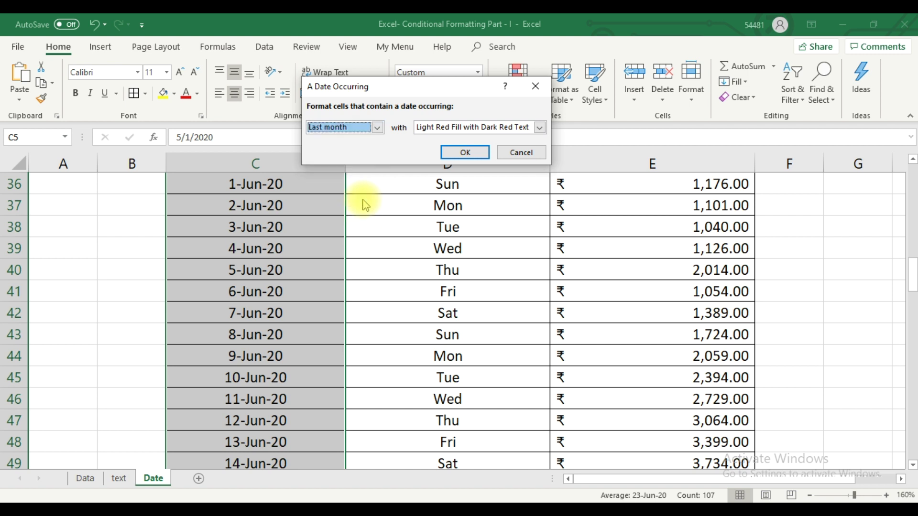
{"action": "left_click", "coordinate": [454, 152]}
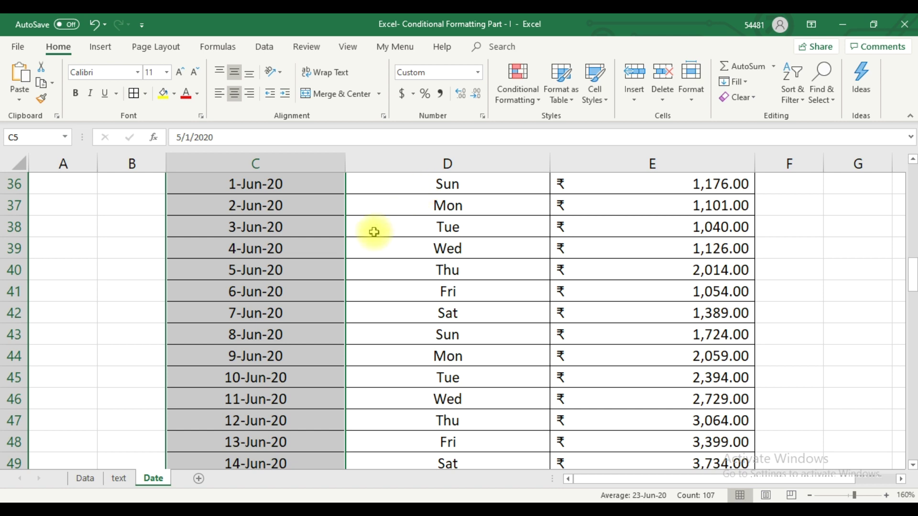
{"action": "scroll", "coordinate": [325, 260], "scroll_direction": "up", "scroll_amount": 1}
{"action": "scroll", "coordinate": [325, 260], "scroll_direction": "up", "scroll_amount": 1}
{"action": "scroll", "coordinate": [325, 260], "scroll_direction": "up", "scroll_amount": 2}
{"action": "scroll", "coordinate": [283, 370], "scroll_direction": "up", "scroll_amount": 1}
{"action": "scroll", "coordinate": [282, 358], "scroll_direction": "up", "scroll_amount": 2}
{"action": "scroll", "coordinate": [282, 358], "scroll_direction": "up", "scroll_amount": 1}
{"action": "scroll", "coordinate": [282, 362], "scroll_direction": "up", "scroll_amount": 2}
{"action": "scroll", "coordinate": [282, 362], "scroll_direction": "up", "scroll_amount": 2}
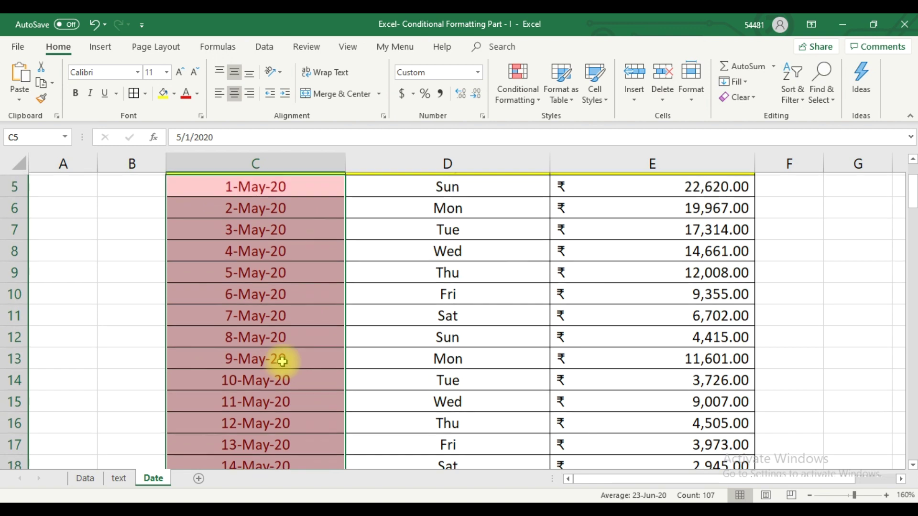
{"action": "scroll", "coordinate": [282, 362], "scroll_direction": "up", "scroll_amount": 2}
{"action": "scroll", "coordinate": [282, 362], "scroll_direction": "down", "scroll_amount": 1}
{"action": "scroll", "coordinate": [282, 362], "scroll_direction": "down", "scroll_amount": 4}
{"action": "scroll", "coordinate": [282, 362], "scroll_direction": "down", "scroll_amount": 5}
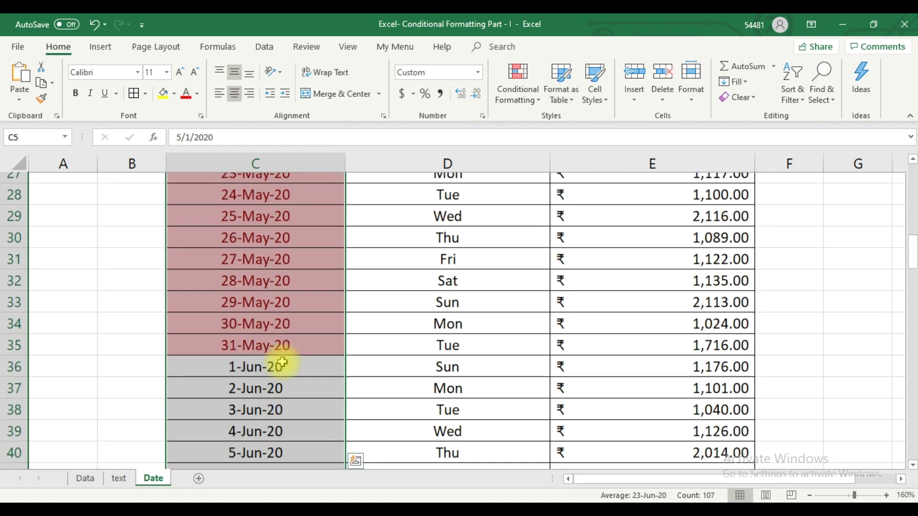
{"action": "scroll", "coordinate": [282, 362], "scroll_direction": "down", "scroll_amount": 3}
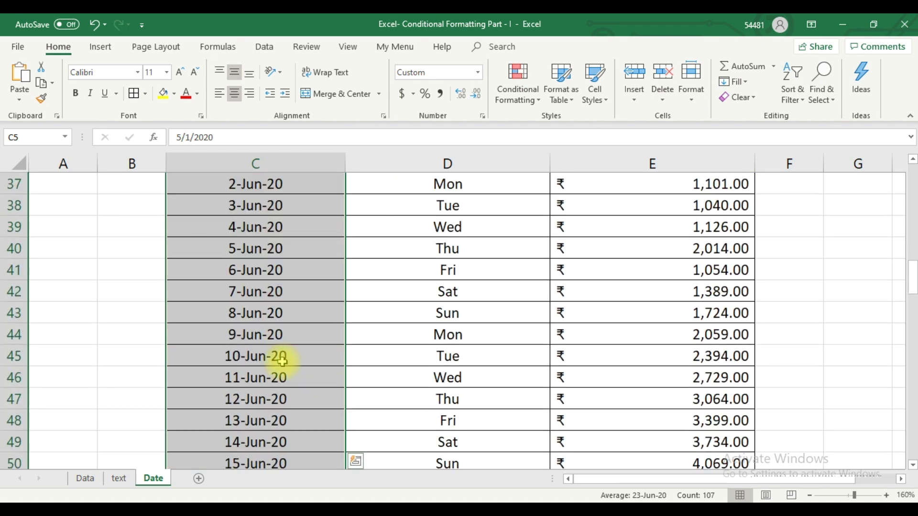
{"action": "scroll", "coordinate": [282, 362], "scroll_direction": "down", "scroll_amount": 2}
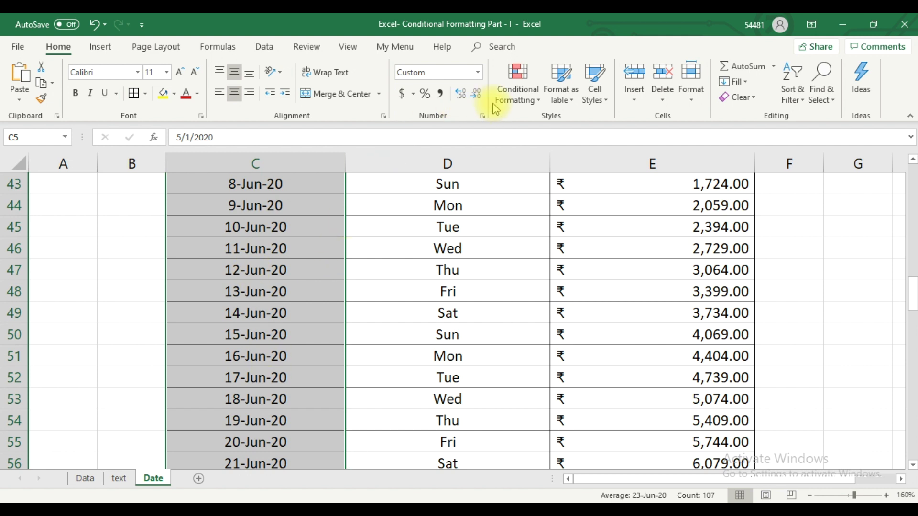
Clear the old date rules and add a 'This Month' rule shading 1-Jun-20 to 30-Jun-20 light red
{"action": "left_click", "coordinate": [516, 94]}
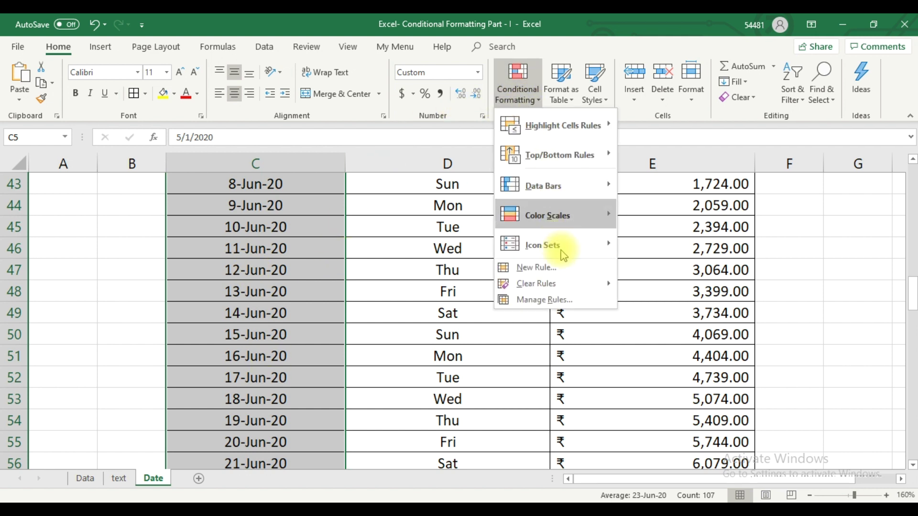
{"action": "left_click", "coordinate": [646, 283]}
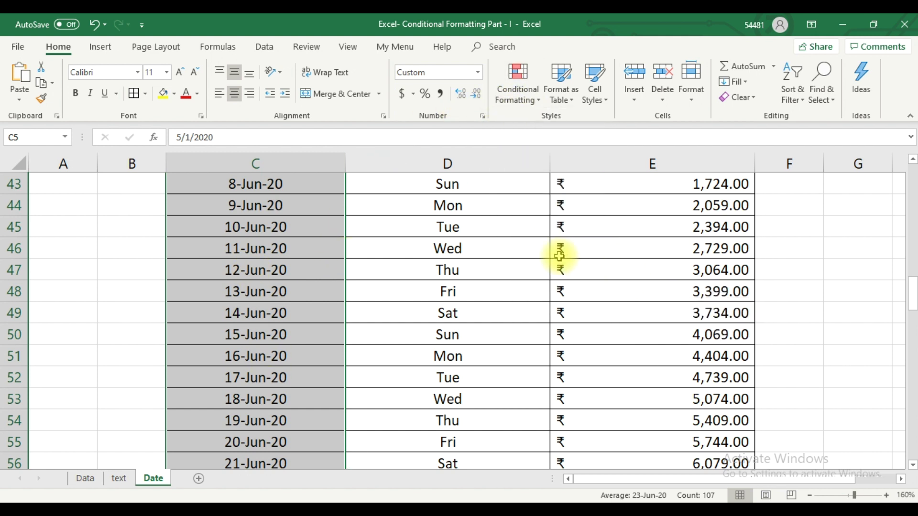
{"action": "left_click", "coordinate": [518, 91]}
{"action": "mouse_move", "coordinate": [562, 125]}
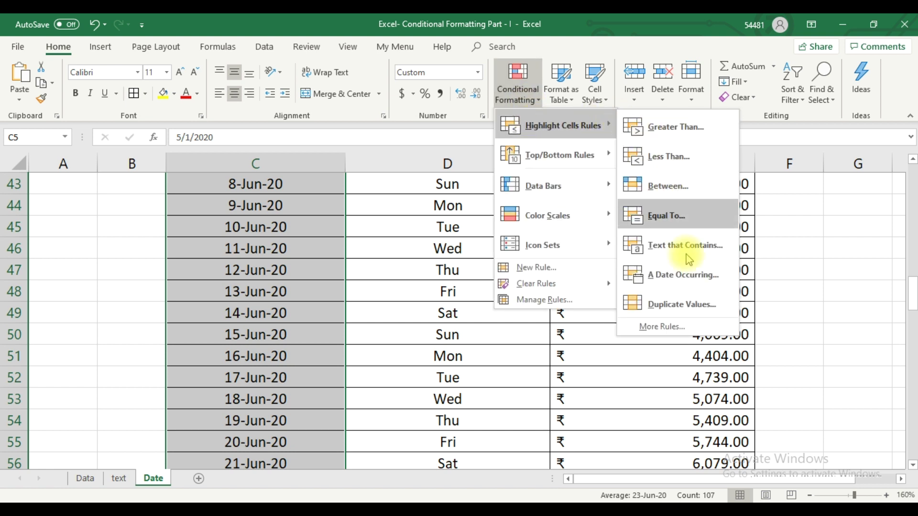
{"action": "left_click", "coordinate": [688, 274]}
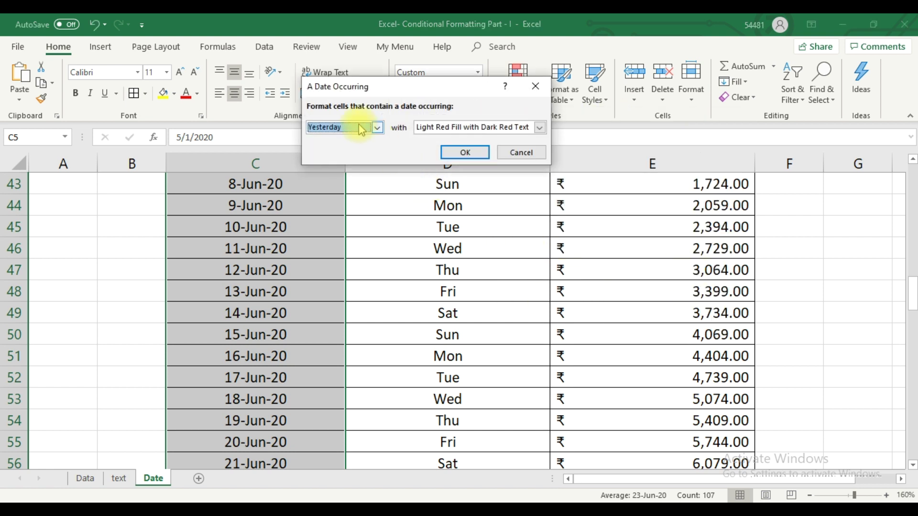
{"action": "left_click", "coordinate": [378, 127]}
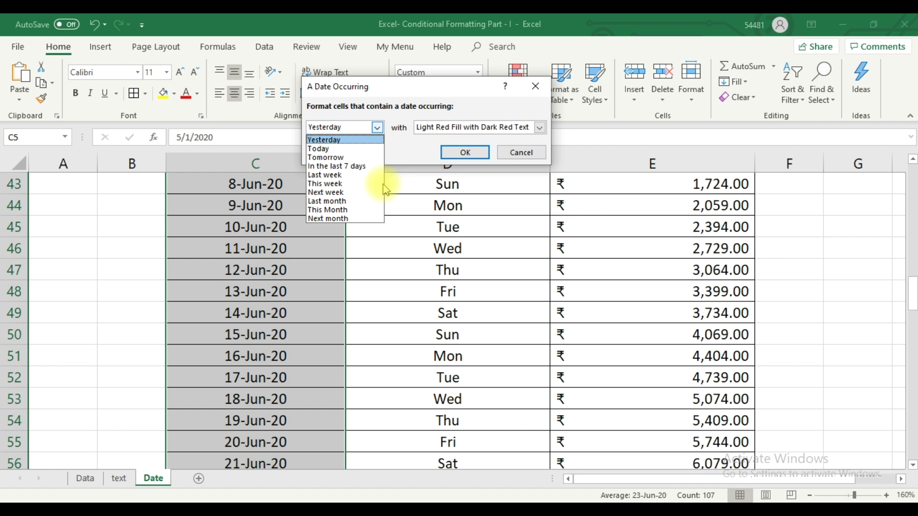
{"action": "left_click", "coordinate": [356, 211]}
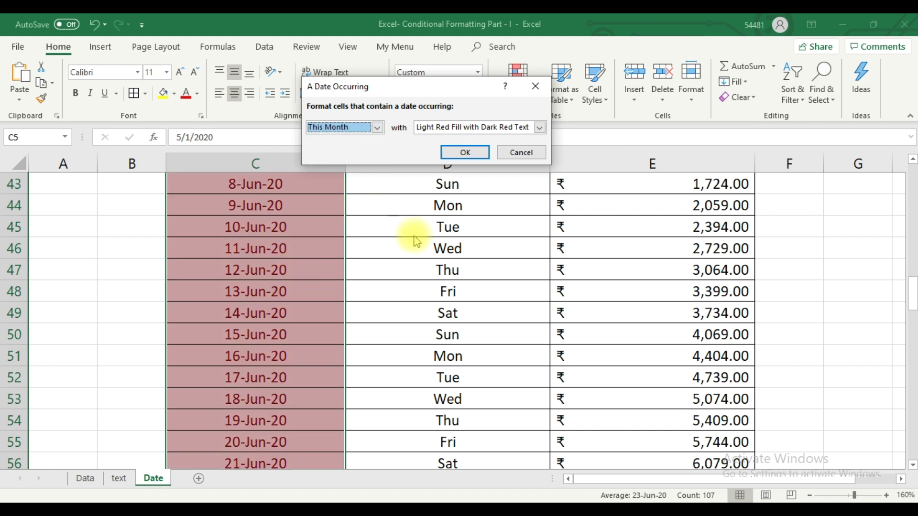
{"action": "left_click", "coordinate": [455, 151]}
{"action": "scroll", "coordinate": [302, 276], "scroll_direction": "up", "scroll_amount": 1}
{"action": "scroll", "coordinate": [301, 276], "scroll_direction": "up", "scroll_amount": 1}
{"action": "scroll", "coordinate": [302, 276], "scroll_direction": "up", "scroll_amount": 1}
{"action": "scroll", "coordinate": [301, 276], "scroll_direction": "down", "scroll_amount": 3}
{"action": "scroll", "coordinate": [302, 276], "scroll_direction": "down", "scroll_amount": 2}
{"action": "scroll", "coordinate": [302, 276], "scroll_direction": "down", "scroll_amount": 3}
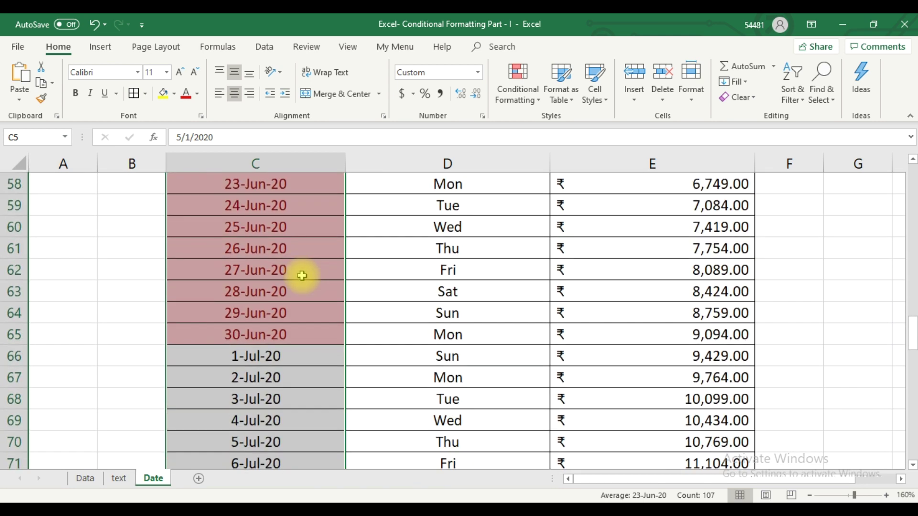
Replace the June rule with a 'Next month' date rule shading the July dates light red
{"action": "left_click", "coordinate": [518, 93]}
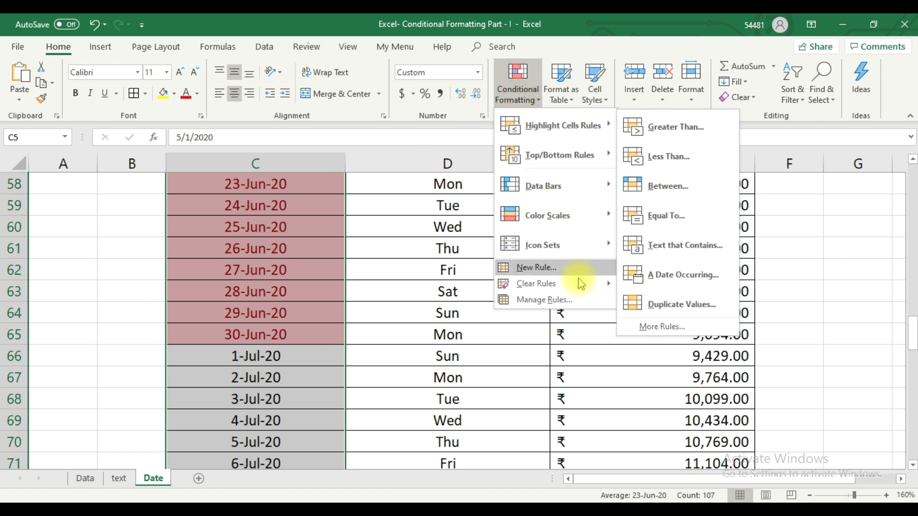
{"action": "mouse_move", "coordinate": [537, 283]}
{"action": "left_click", "coordinate": [641, 285]}
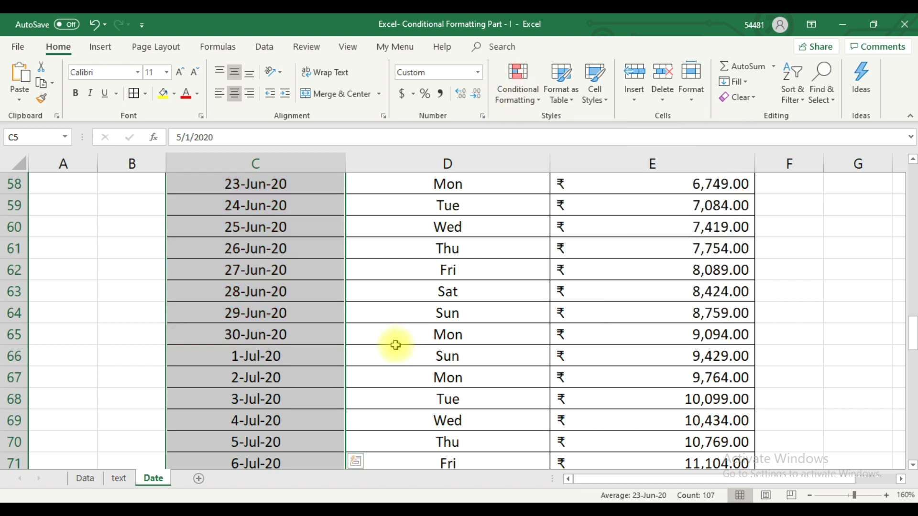
{"action": "left_click", "coordinate": [516, 101]}
{"action": "mouse_move", "coordinate": [562, 125]}
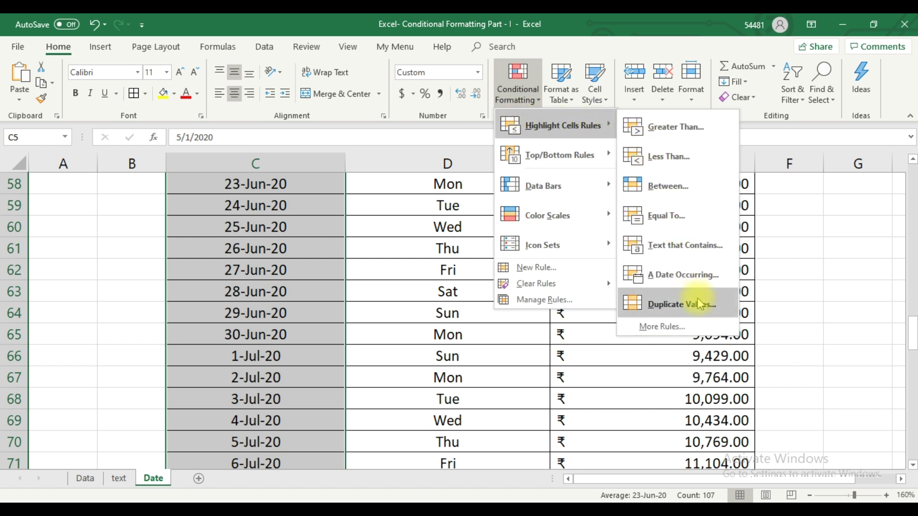
{"action": "left_click", "coordinate": [687, 276]}
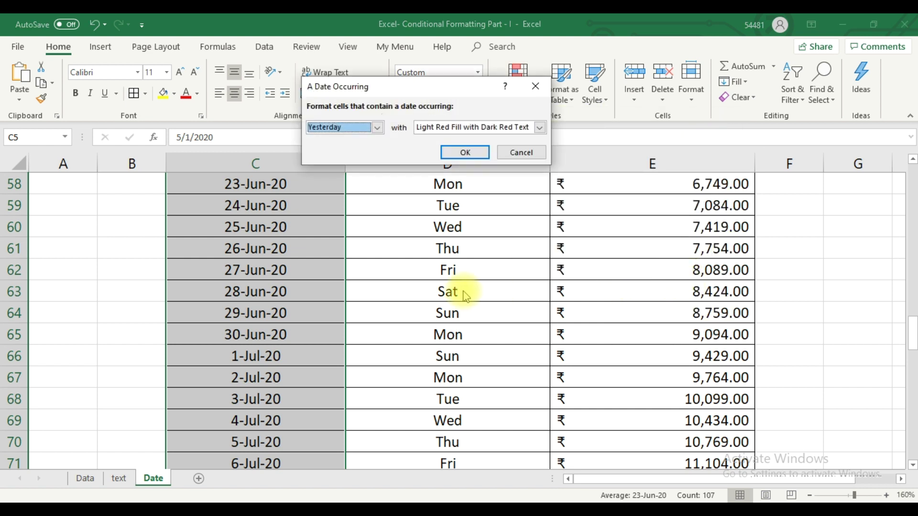
{"action": "left_click", "coordinate": [377, 127]}
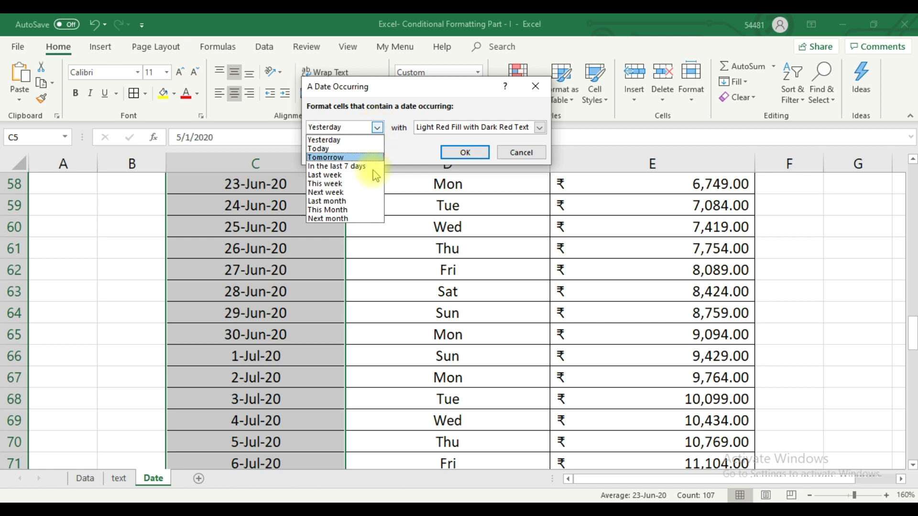
{"action": "left_click", "coordinate": [360, 222]}
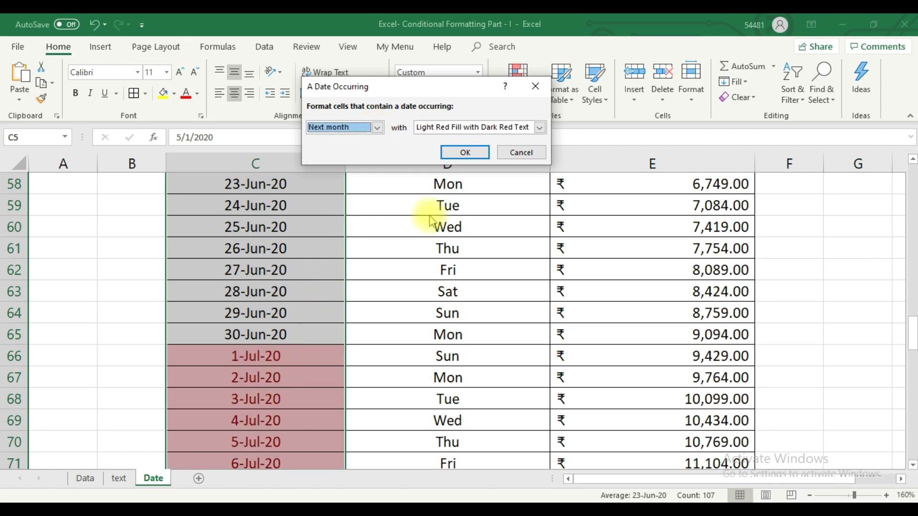
{"action": "left_click", "coordinate": [465, 152]}
{"action": "scroll", "coordinate": [367, 293], "scroll_direction": "down", "scroll_amount": 2}
{"action": "scroll", "coordinate": [322, 350], "scroll_direction": "down", "scroll_amount": 3}
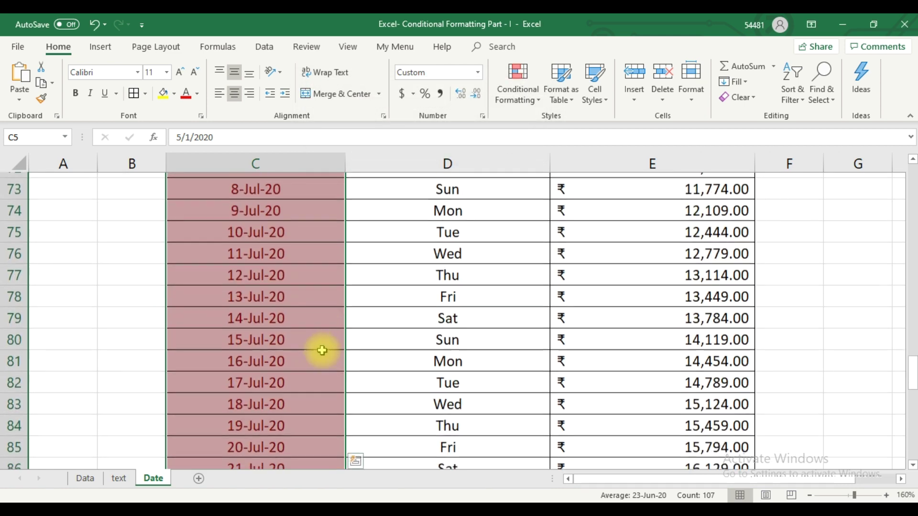
{"action": "scroll", "coordinate": [322, 350], "scroll_direction": "down", "scroll_amount": 4}
{"action": "scroll", "coordinate": [322, 350], "scroll_direction": "down", "scroll_amount": 1}
{"action": "scroll", "coordinate": [321, 351], "scroll_direction": "down", "scroll_amount": 1}
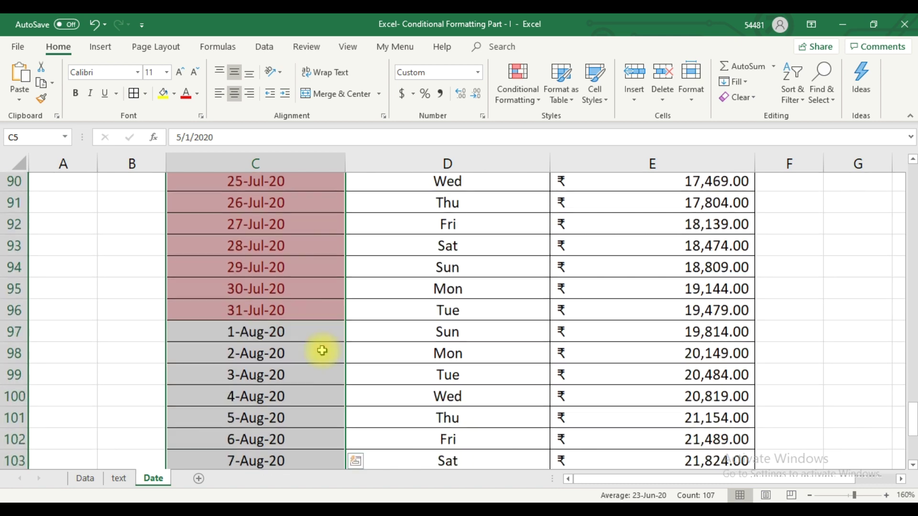
{"action": "scroll", "coordinate": [321, 351], "scroll_direction": "down", "scroll_amount": 2}
{"action": "scroll", "coordinate": [321, 351], "scroll_direction": "down", "scroll_amount": 1}
{"action": "scroll", "coordinate": [322, 350], "scroll_direction": "down", "scroll_amount": 2}
{"action": "scroll", "coordinate": [321, 350], "scroll_direction": "up", "scroll_amount": 2}
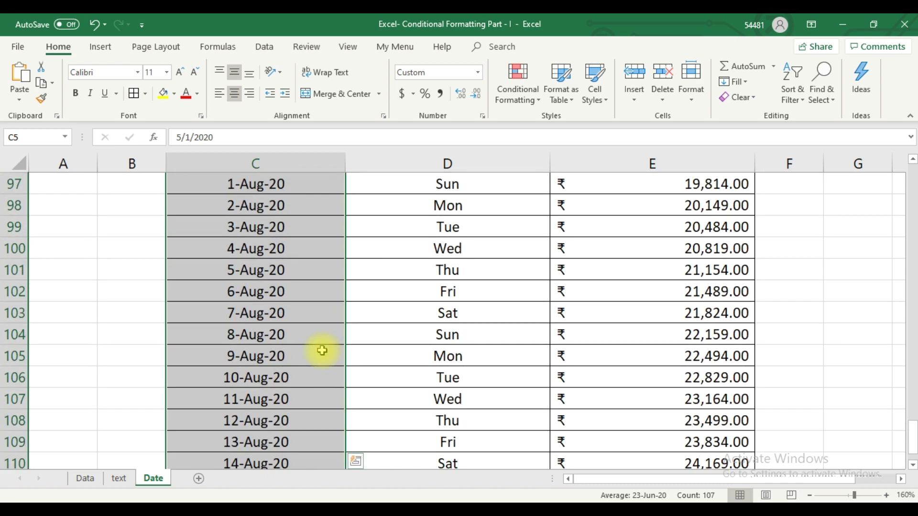
{"action": "scroll", "coordinate": [322, 350], "scroll_direction": "up", "scroll_amount": 2}
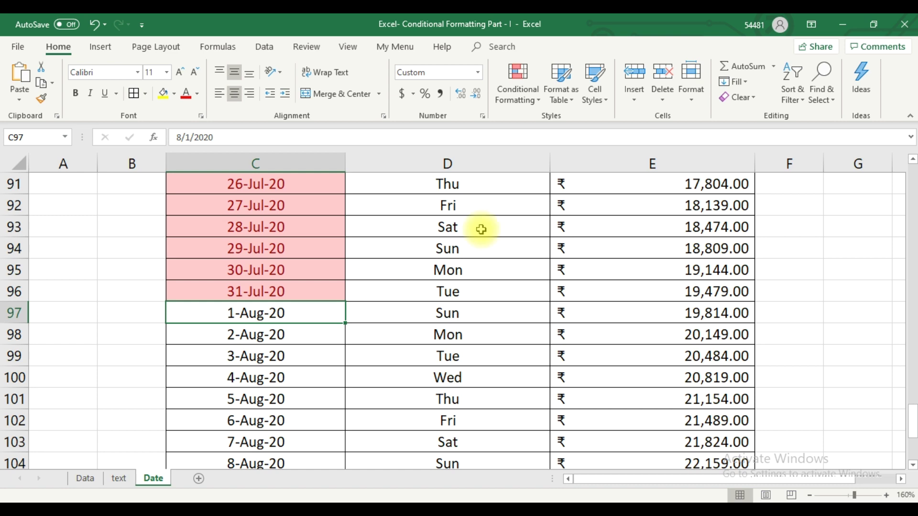
Check the highlighted range by selecting the 30-Jul-20 and 1-Jul-20 dates
{"action": "left_click", "coordinate": [314, 269]}
{"action": "scroll", "coordinate": [318, 273], "scroll_direction": "up", "scroll_amount": 1}
{"action": "scroll", "coordinate": [317, 274], "scroll_direction": "up", "scroll_amount": 3}
{"action": "scroll", "coordinate": [318, 272], "scroll_direction": "up", "scroll_amount": 3}
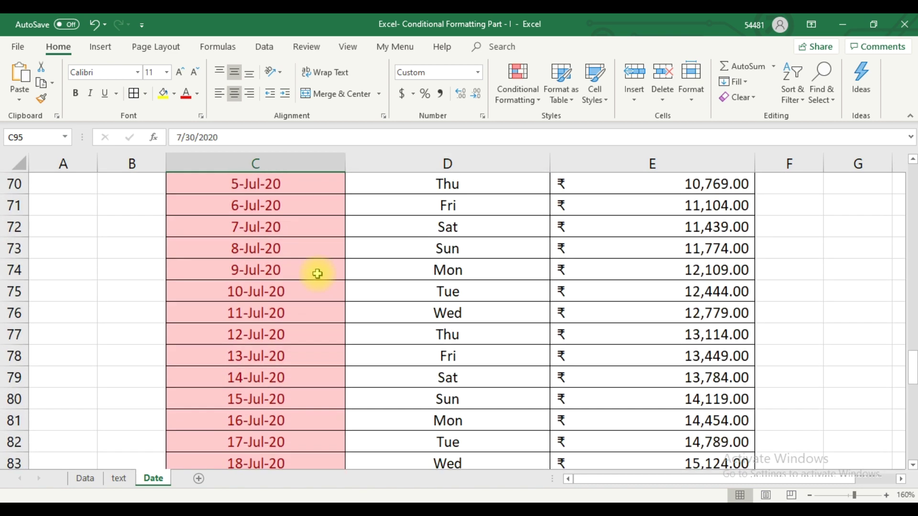
{"action": "scroll", "coordinate": [317, 270], "scroll_direction": "up", "scroll_amount": 2}
{"action": "scroll", "coordinate": [306, 248], "scroll_direction": "up", "scroll_amount": 1}
{"action": "left_click", "coordinate": [315, 220]}
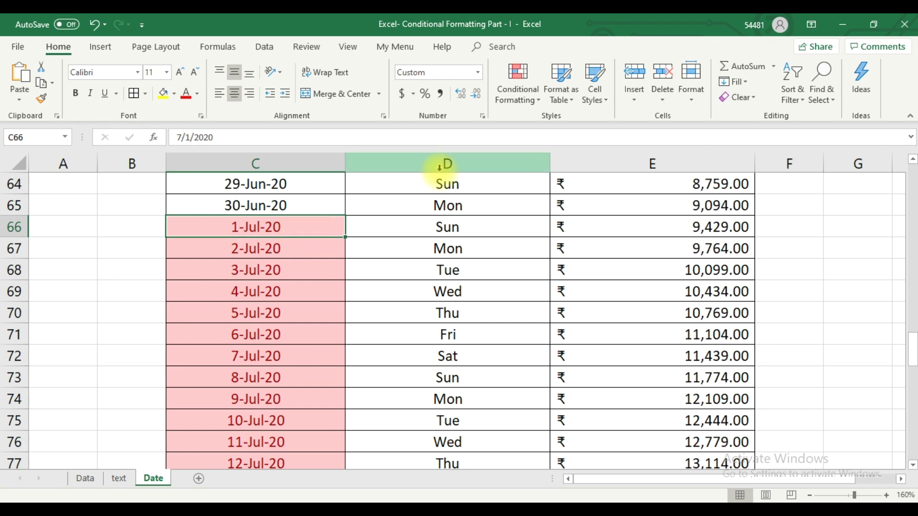
{"action": "left_click", "coordinate": [536, 101]}
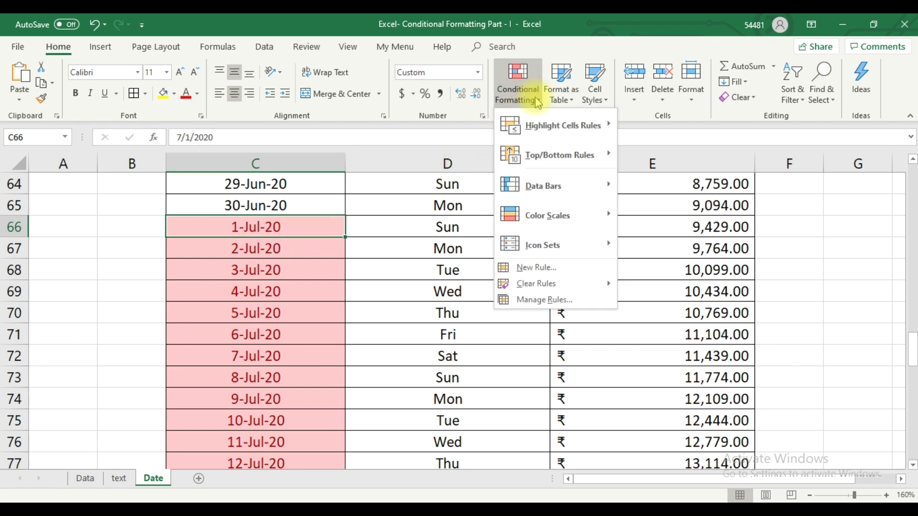
{"action": "mouse_move", "coordinate": [545, 283]}
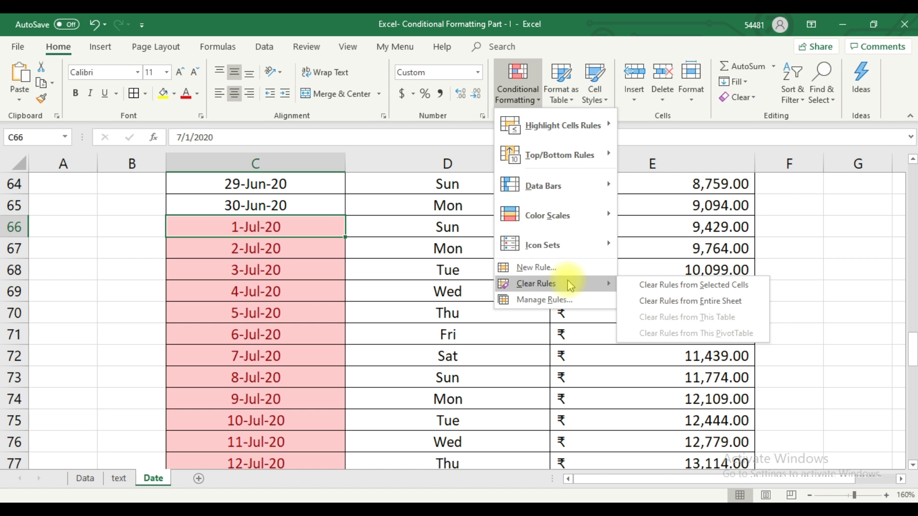
Clear the date rules from column C, then select State names C5:C40 on the text sheet
{"action": "left_click", "coordinate": [653, 301]}
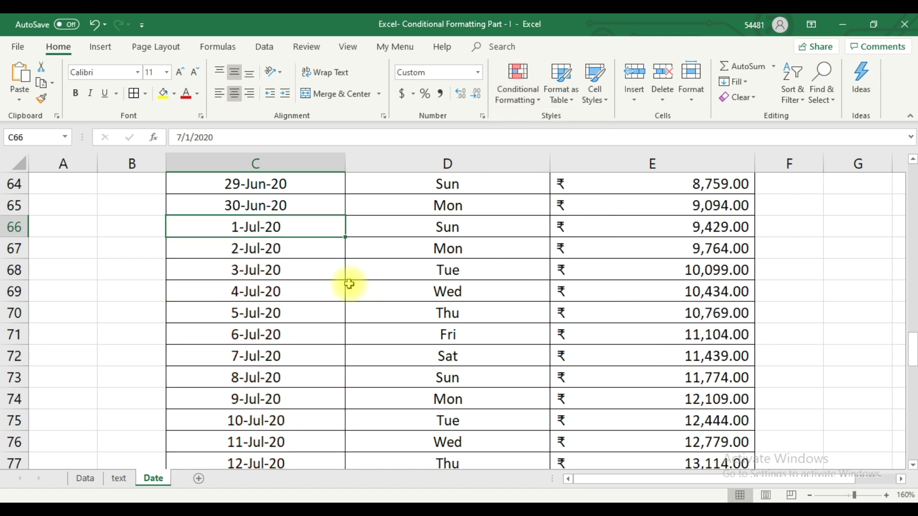
{"action": "left_click", "coordinate": [338, 285]}
{"action": "key", "text": "ctrl+Page_Up"}
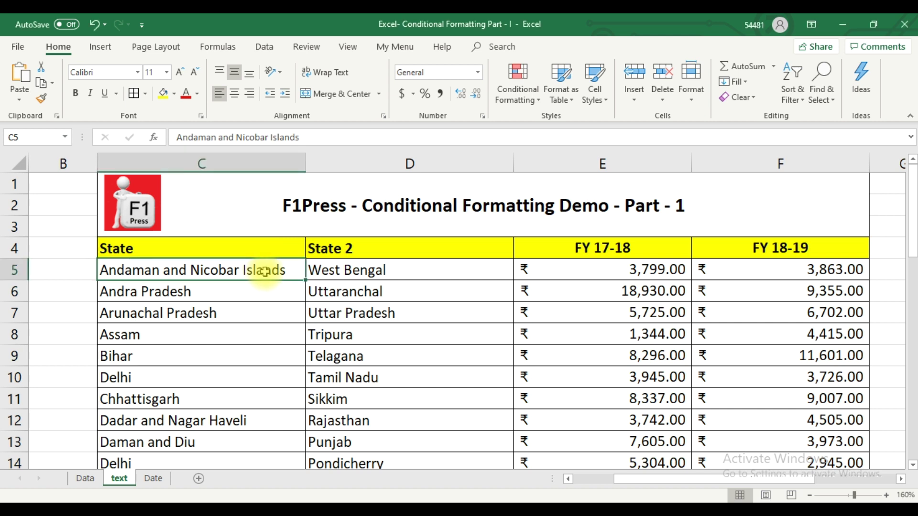
{"action": "key", "text": "ctrl+shift+Down"}
{"action": "key", "text": "shift+Up"}
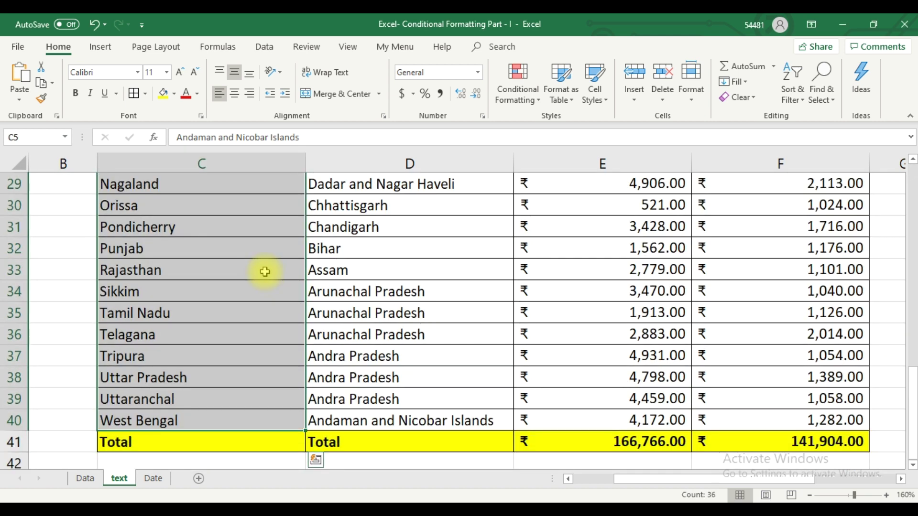
{"action": "scroll", "coordinate": [340, 305], "scroll_direction": "up", "scroll_amount": 5}
{"action": "scroll", "coordinate": [339, 309], "scroll_direction": "up", "scroll_amount": 5}
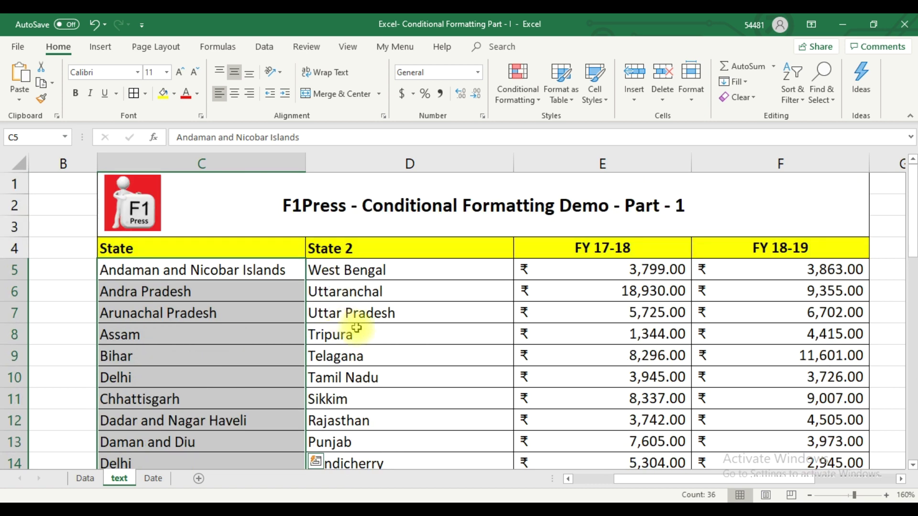
{"action": "left_click", "coordinate": [525, 106]}
{"action": "mouse_move", "coordinate": [563, 125]}
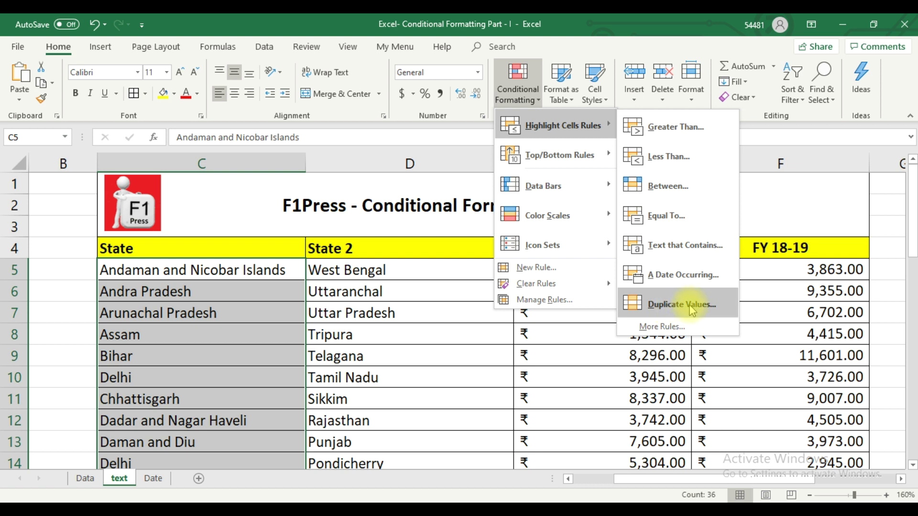
Apply a Duplicate Values rule with Light Red Fill, marking names like Andra Pradesh and Delhi
{"action": "left_click", "coordinate": [689, 304]}
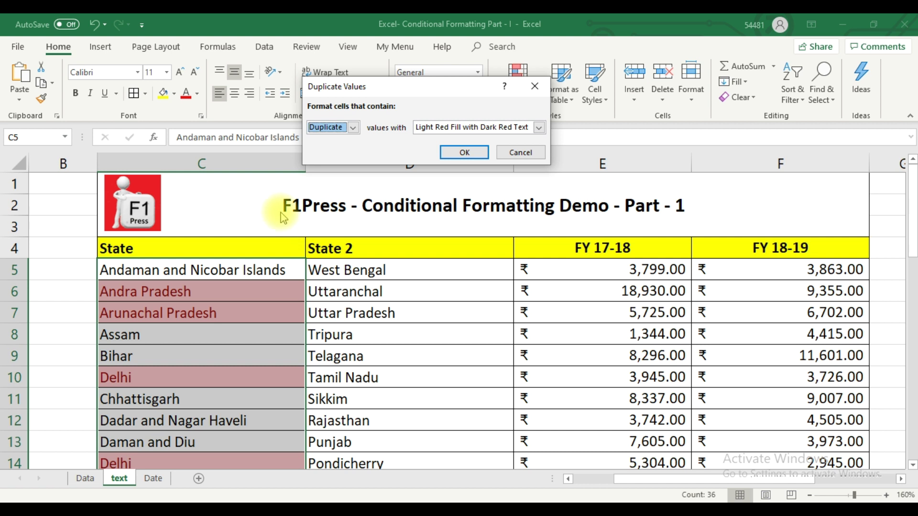
{"action": "left_click", "coordinate": [353, 128]}
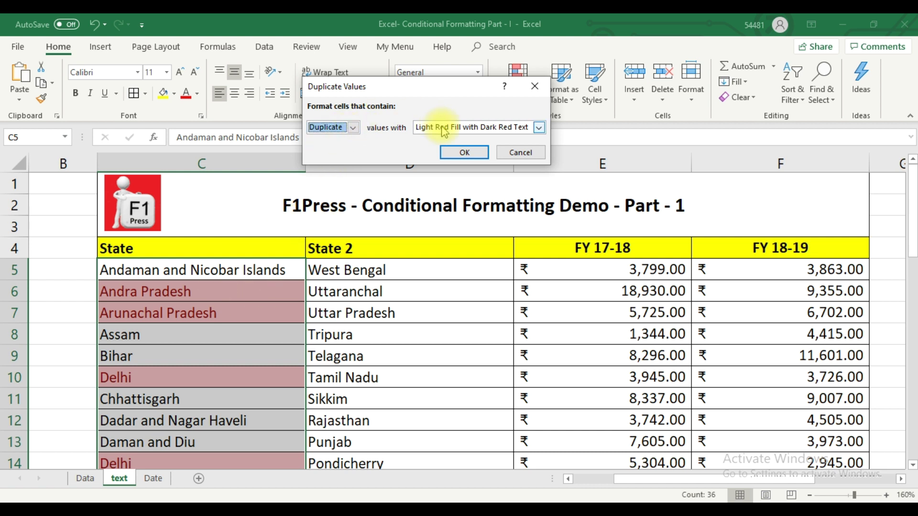
{"action": "left_click", "coordinate": [465, 152]}
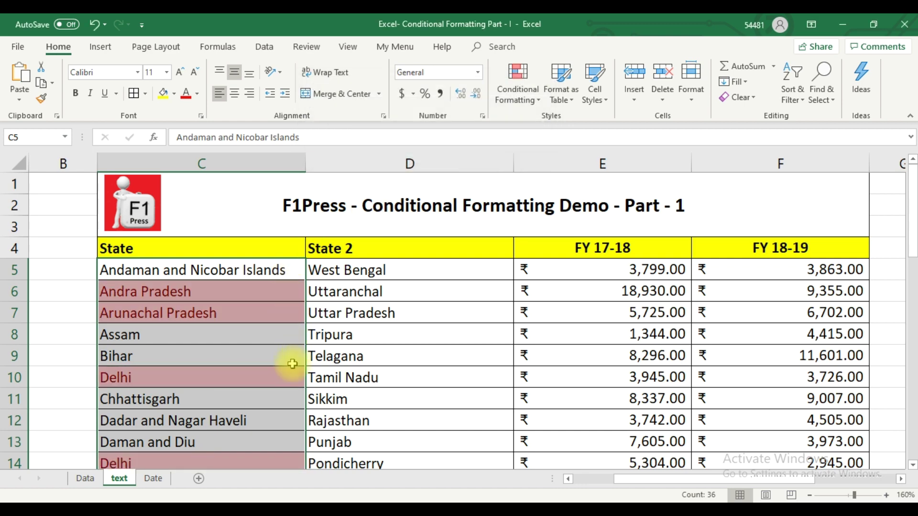
{"action": "scroll", "coordinate": [293, 365], "scroll_direction": "down", "scroll_amount": 5}
{"action": "scroll", "coordinate": [292, 365], "scroll_direction": "down", "scroll_amount": 4}
{"action": "scroll", "coordinate": [292, 365], "scroll_direction": "down", "scroll_amount": 1}
{"action": "scroll", "coordinate": [293, 365], "scroll_direction": "up", "scroll_amount": 2}
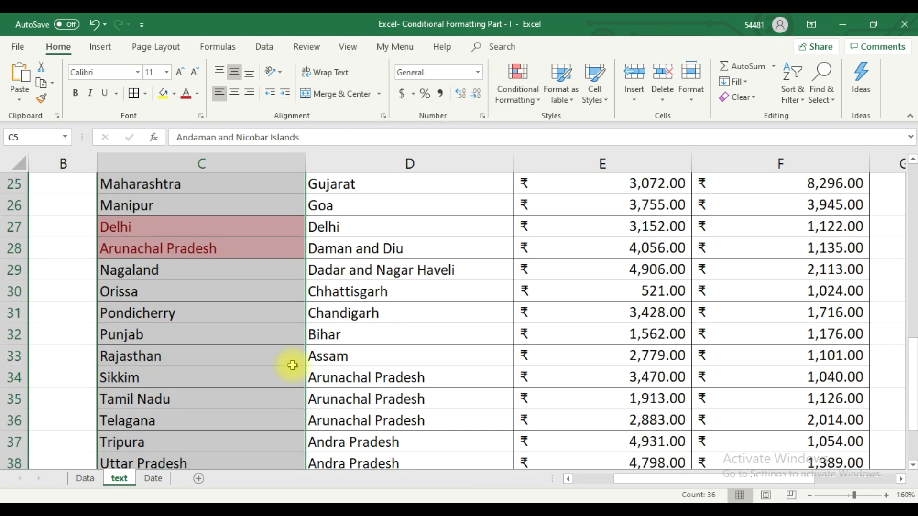
{"action": "scroll", "coordinate": [292, 366], "scroll_direction": "up", "scroll_amount": 1}
{"action": "scroll", "coordinate": [185, 321], "scroll_direction": "up", "scroll_amount": 1}
{"action": "scroll", "coordinate": [185, 322], "scroll_direction": "up", "scroll_amount": 1}
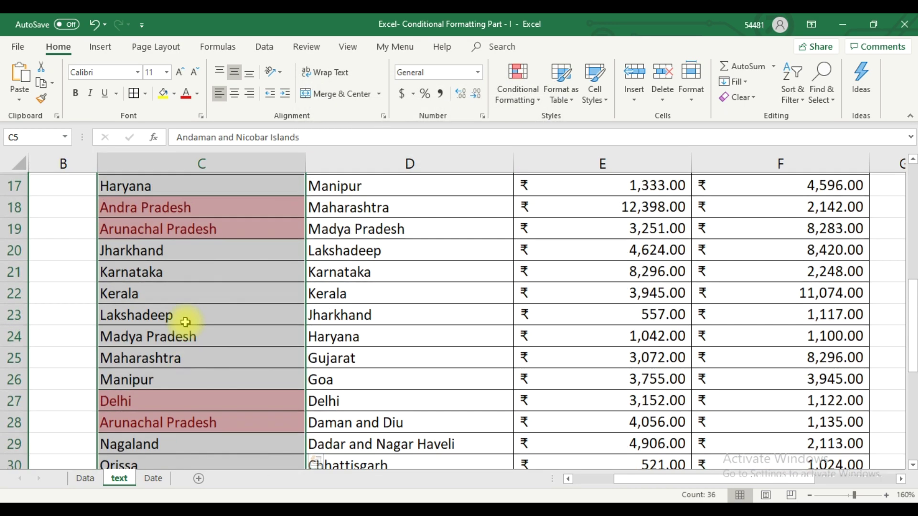
{"action": "scroll", "coordinate": [184, 321], "scroll_direction": "up", "scroll_amount": 1}
{"action": "scroll", "coordinate": [185, 320], "scroll_direction": "up", "scroll_amount": 1}
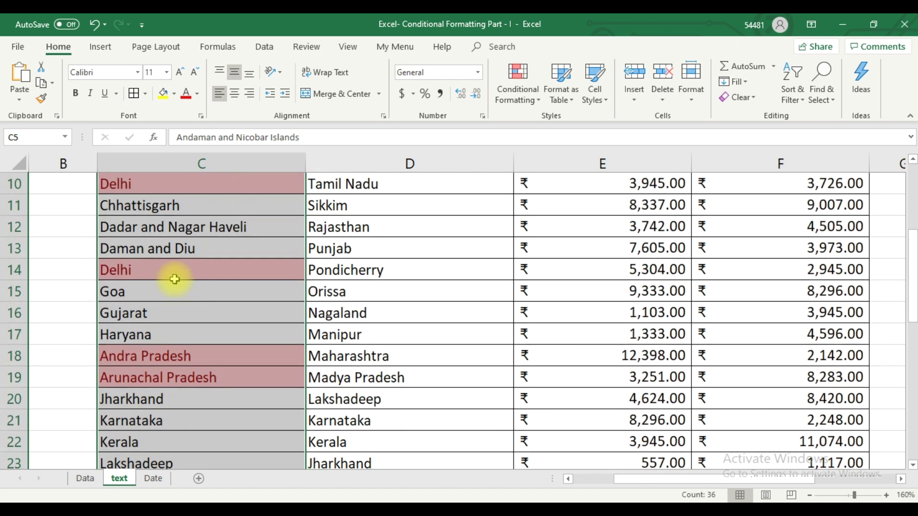
{"action": "scroll", "coordinate": [176, 271], "scroll_direction": "up", "scroll_amount": 1}
{"action": "scroll", "coordinate": [176, 268], "scroll_direction": "up", "scroll_amount": 1}
{"action": "scroll", "coordinate": [178, 268], "scroll_direction": "up", "scroll_amount": 1}
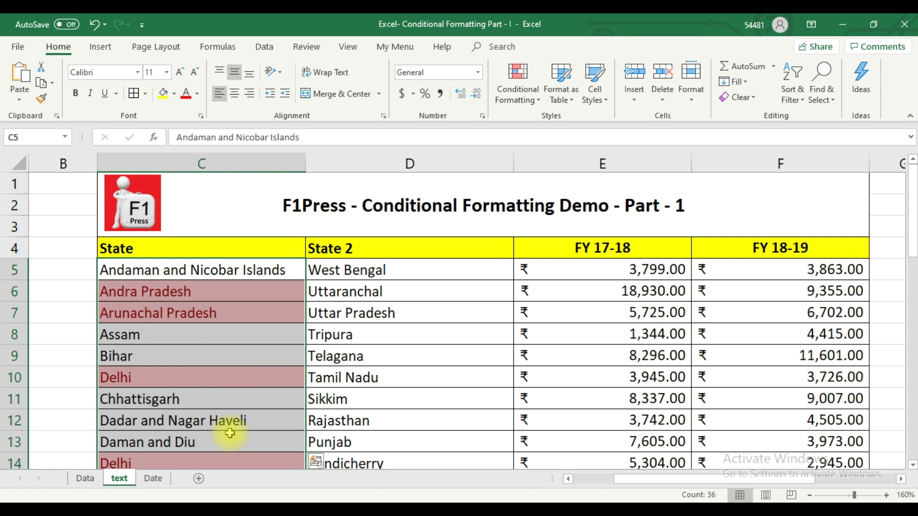
{"action": "left_click", "coordinate": [501, 108]}
{"action": "mouse_move", "coordinate": [535, 283]}
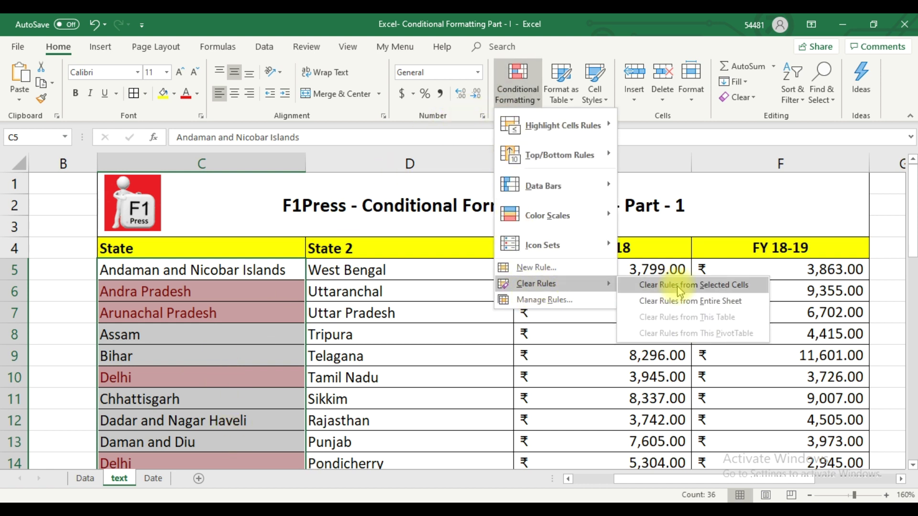
Replace the duplicate rule with a Unique values rule shading Assam, Bihar, Goa and similar names light red
{"action": "left_click", "coordinate": [679, 287]}
{"action": "left_click", "coordinate": [521, 98]}
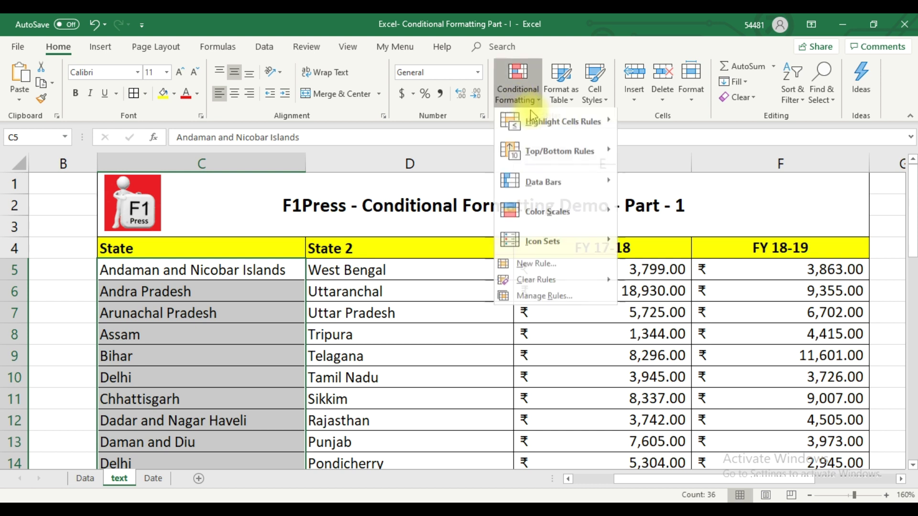
{"action": "mouse_move", "coordinate": [563, 124]}
{"action": "left_click", "coordinate": [694, 305]}
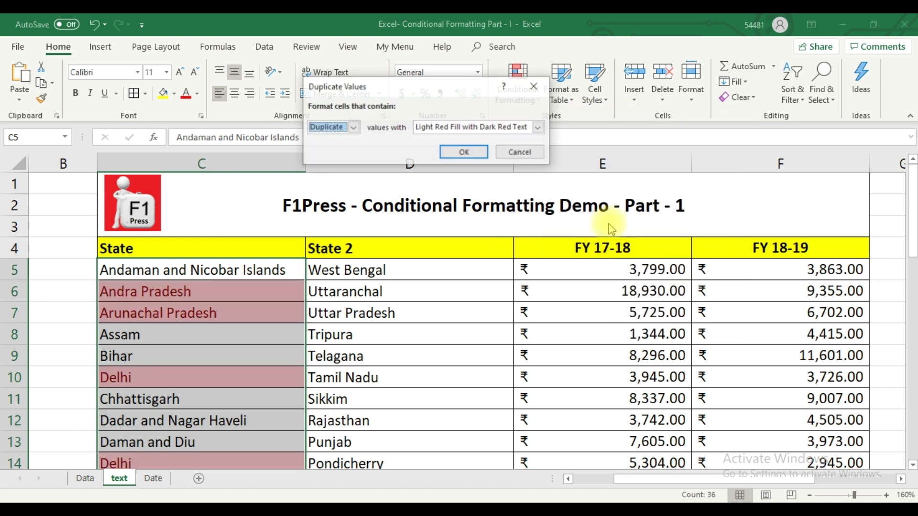
{"action": "left_click", "coordinate": [354, 127]}
{"action": "left_click", "coordinate": [346, 149]}
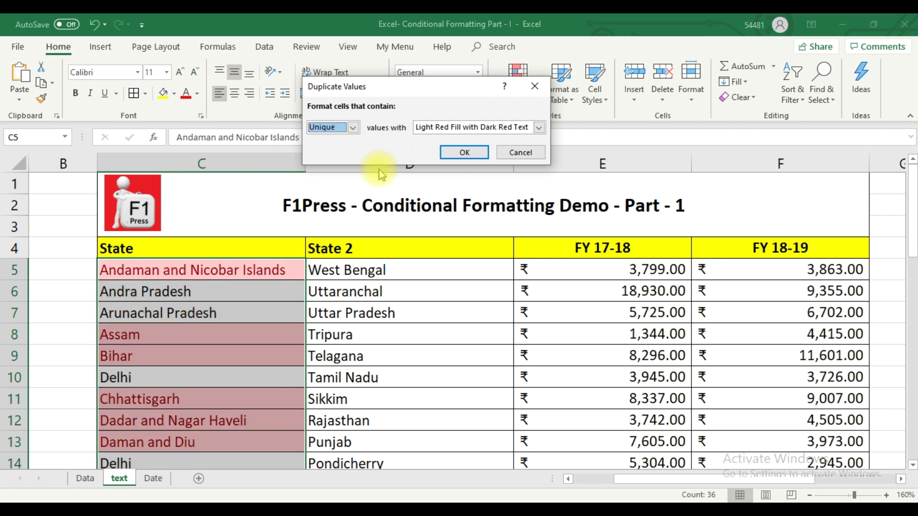
{"action": "left_click", "coordinate": [464, 153]}
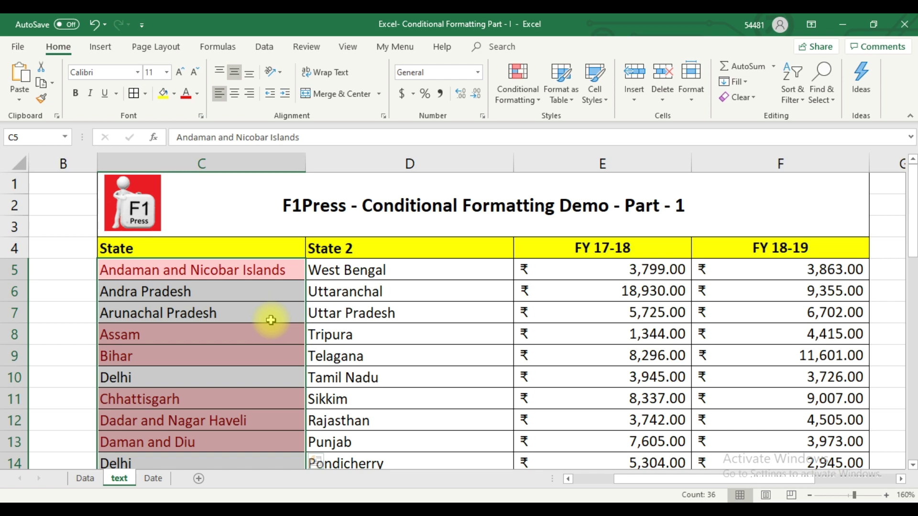
{"action": "scroll", "coordinate": [270, 319], "scroll_direction": "down", "scroll_amount": 1}
{"action": "scroll", "coordinate": [270, 320], "scroll_direction": "down", "scroll_amount": 1}
{"action": "scroll", "coordinate": [271, 320], "scroll_direction": "down", "scroll_amount": 1}
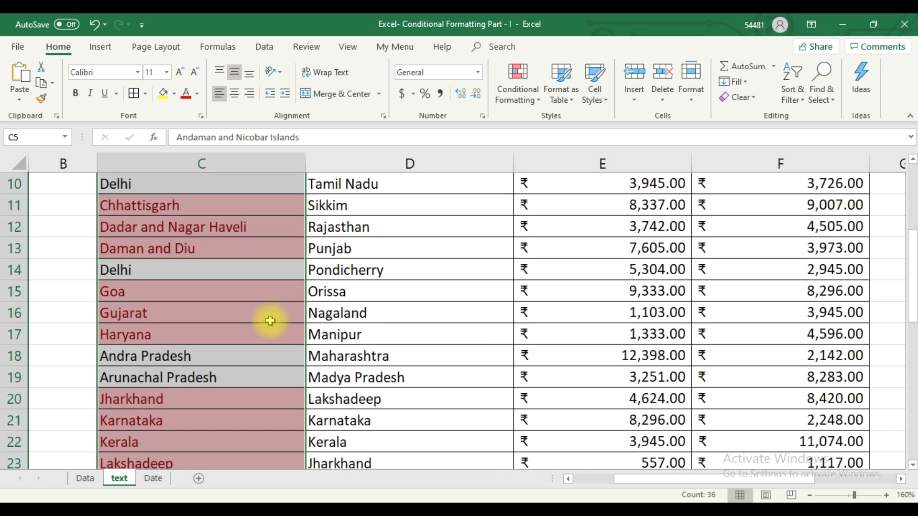
{"action": "scroll", "coordinate": [271, 320], "scroll_direction": "down", "scroll_amount": 2}
{"action": "scroll", "coordinate": [271, 320], "scroll_direction": "down", "scroll_amount": 1}
{"action": "scroll", "coordinate": [271, 319], "scroll_direction": "down", "scroll_amount": 1}
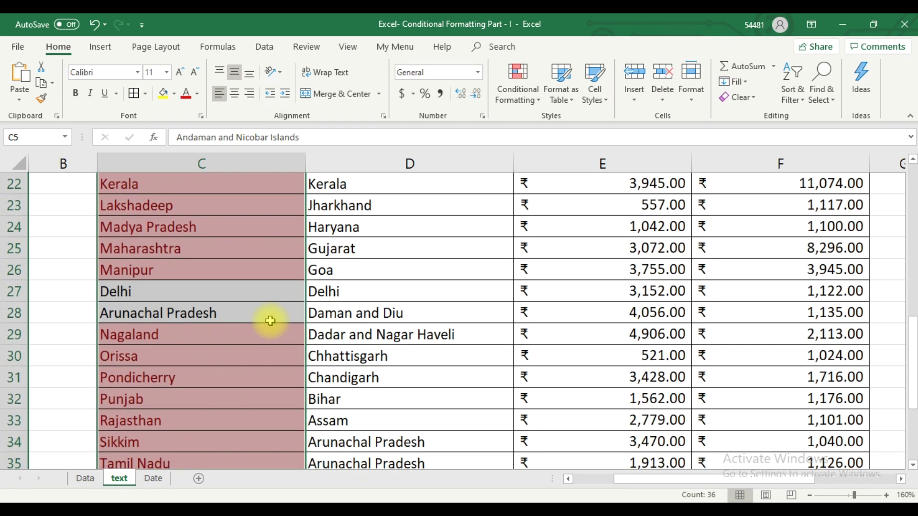
{"action": "scroll", "coordinate": [271, 321], "scroll_direction": "down", "scroll_amount": 2}
{"action": "scroll", "coordinate": [271, 321], "scroll_direction": "down", "scroll_amount": 1}
{"action": "scroll", "coordinate": [270, 321], "scroll_direction": "up", "scroll_amount": 4}
{"action": "scroll", "coordinate": [270, 321], "scroll_direction": "up", "scroll_amount": 4}
{"action": "scroll", "coordinate": [271, 321], "scroll_direction": "up", "scroll_amount": 2}
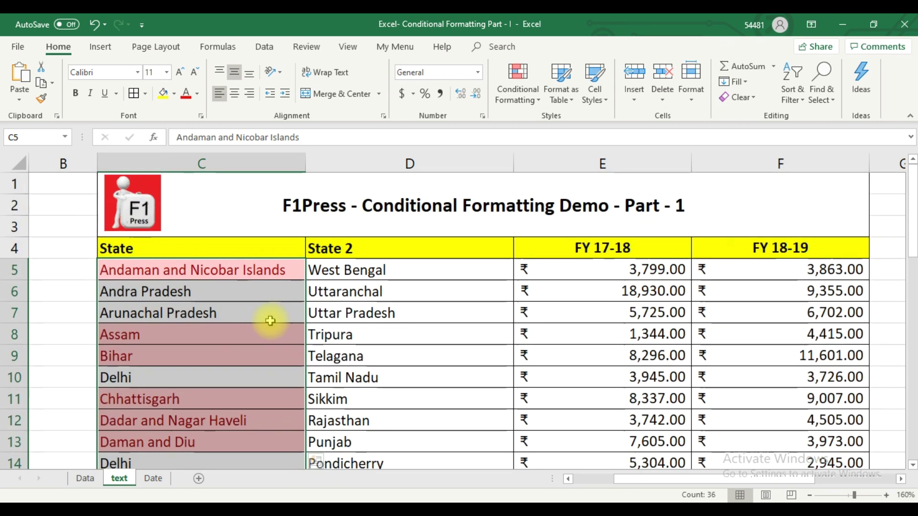
{"action": "left_click", "coordinate": [536, 100]}
{"action": "mouse_move", "coordinate": [536, 284]}
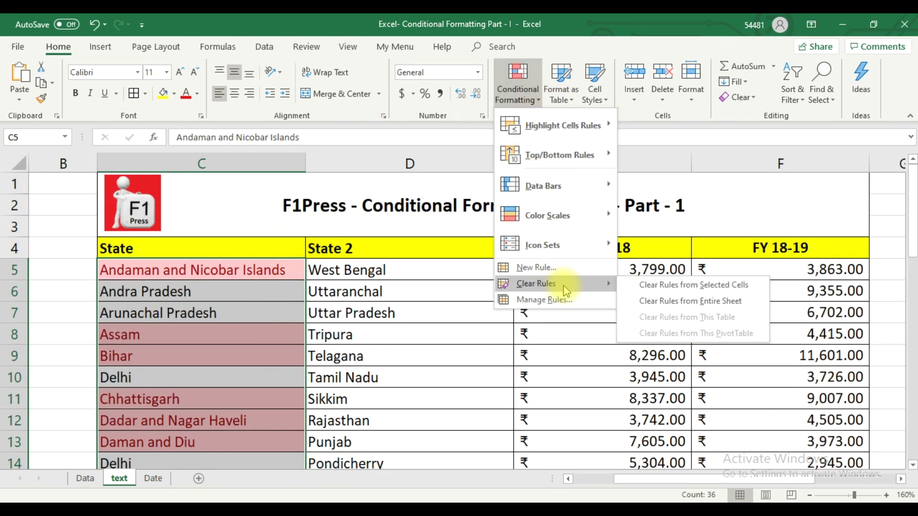
Clear rules from the entire sheet and give duplicate State names light red fill
{"action": "left_click", "coordinate": [646, 301]}
{"action": "left_click", "coordinate": [533, 101]}
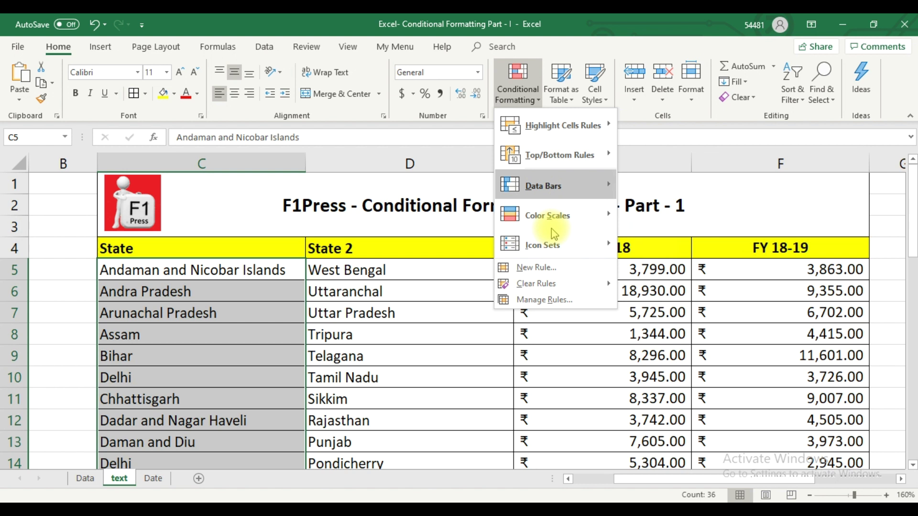
{"action": "mouse_move", "coordinate": [563, 125]}
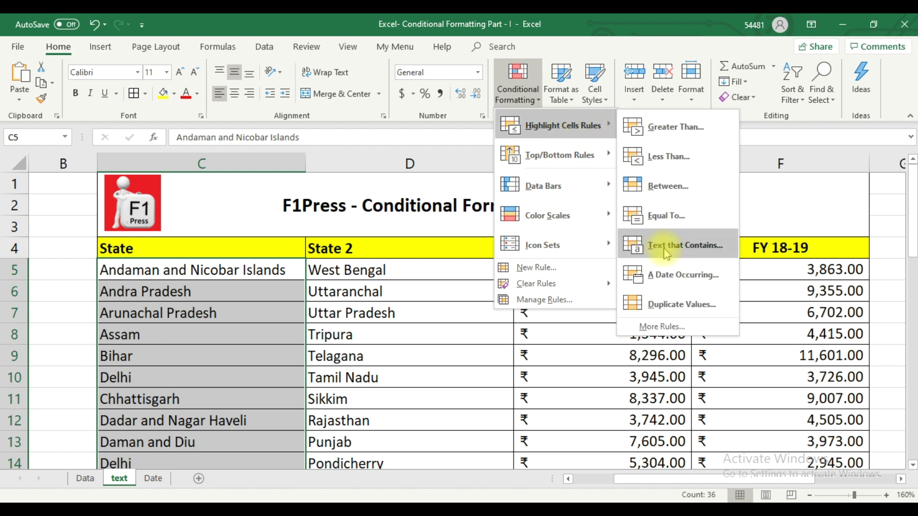
{"action": "left_click", "coordinate": [695, 305]}
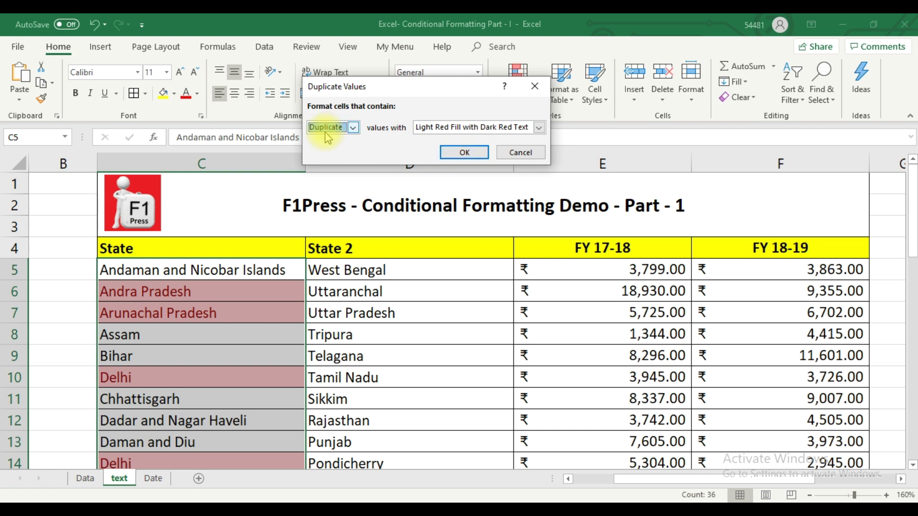
{"action": "left_click", "coordinate": [464, 153]}
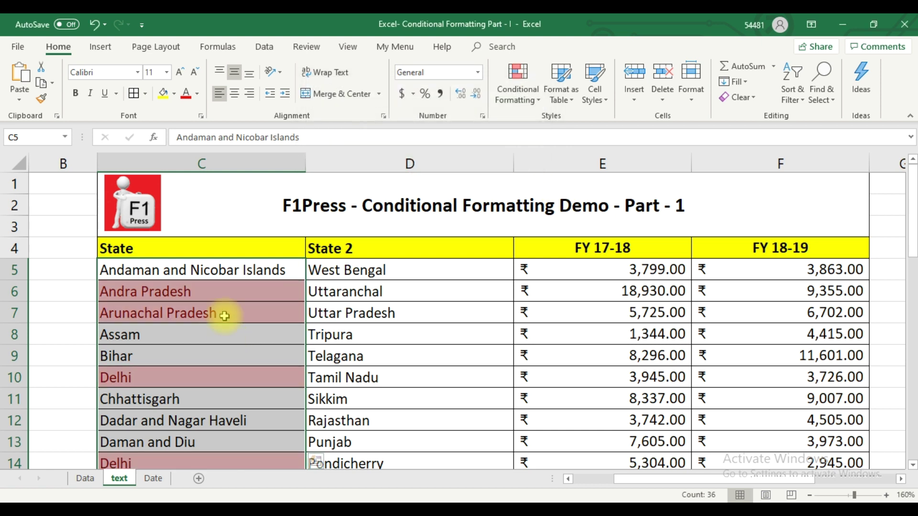
Add a Unique values rule with Green Fill with Dark Green Text to the State names
{"action": "left_click", "coordinate": [532, 112]}
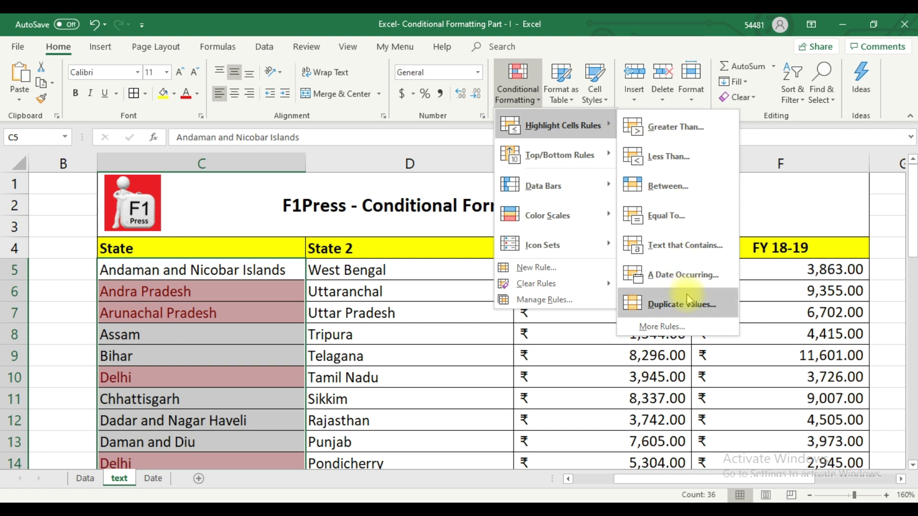
{"action": "mouse_move", "coordinate": [552, 126]}
{"action": "left_click", "coordinate": [687, 294]}
{"action": "left_click", "coordinate": [354, 127]}
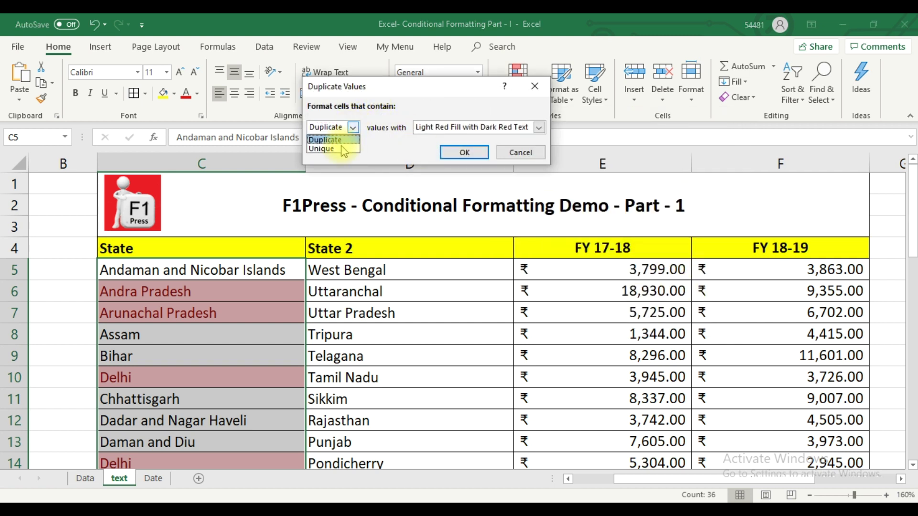
{"action": "left_click", "coordinate": [335, 146]}
{"action": "left_click", "coordinate": [447, 130]}
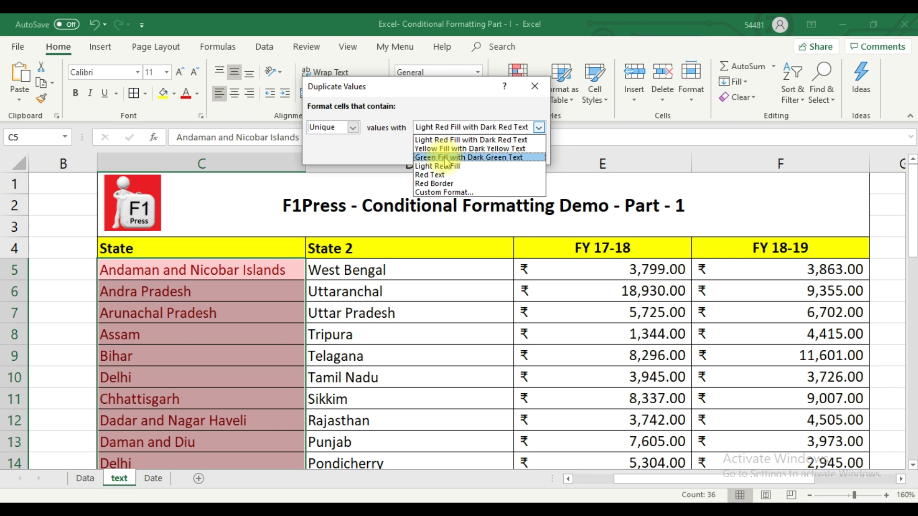
{"action": "left_click", "coordinate": [448, 159]}
{"action": "left_click", "coordinate": [460, 153]}
{"action": "scroll", "coordinate": [260, 287], "scroll_direction": "down", "scroll_amount": 3}
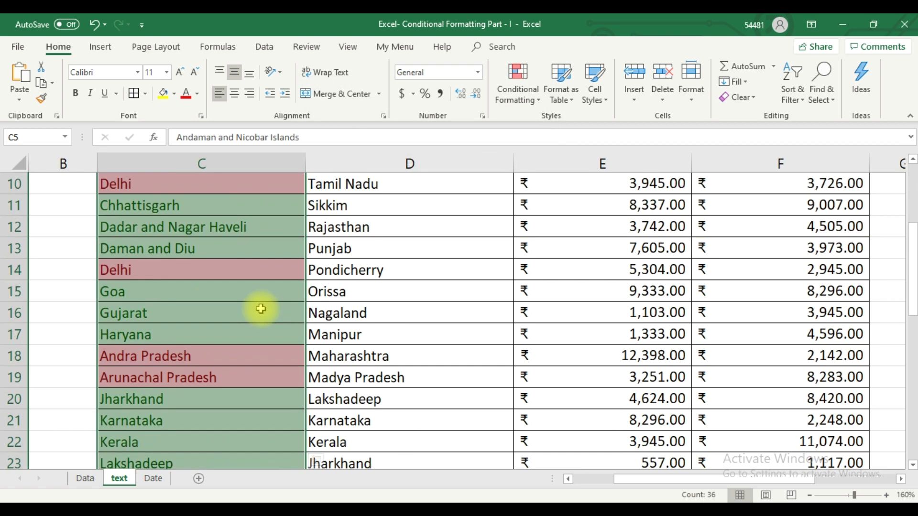
{"action": "scroll", "coordinate": [261, 309], "scroll_direction": "down", "scroll_amount": 2}
{"action": "scroll", "coordinate": [262, 315], "scroll_direction": "down", "scroll_amount": 3}
{"action": "scroll", "coordinate": [262, 317], "scroll_direction": "down", "scroll_amount": 2}
{"action": "scroll", "coordinate": [262, 318], "scroll_direction": "down", "scroll_amount": 2}
{"action": "mouse_move", "coordinate": [201, 226]}
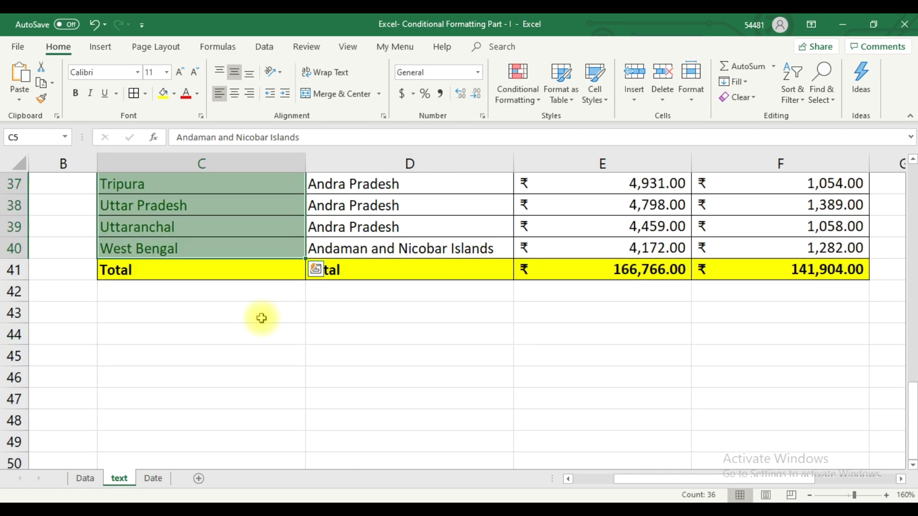
{"action": "scroll", "coordinate": [261, 318], "scroll_direction": "up", "scroll_amount": 3}
{"action": "scroll", "coordinate": [262, 318], "scroll_direction": "up", "scroll_amount": 5}
{"action": "scroll", "coordinate": [261, 318], "scroll_direction": "up", "scroll_amount": 3}
{"action": "scroll", "coordinate": [258, 316], "scroll_direction": "up", "scroll_amount": 1}
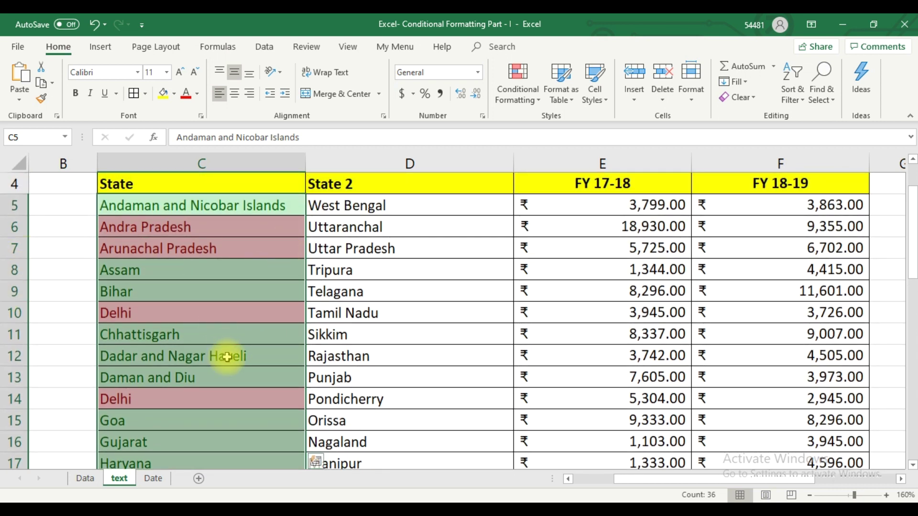
Open the New Formatting Rule dialog via More Rules, browse its condition and operator lists, then confirm
{"action": "left_click", "coordinate": [533, 104]}
{"action": "left_click", "coordinate": [669, 327]}
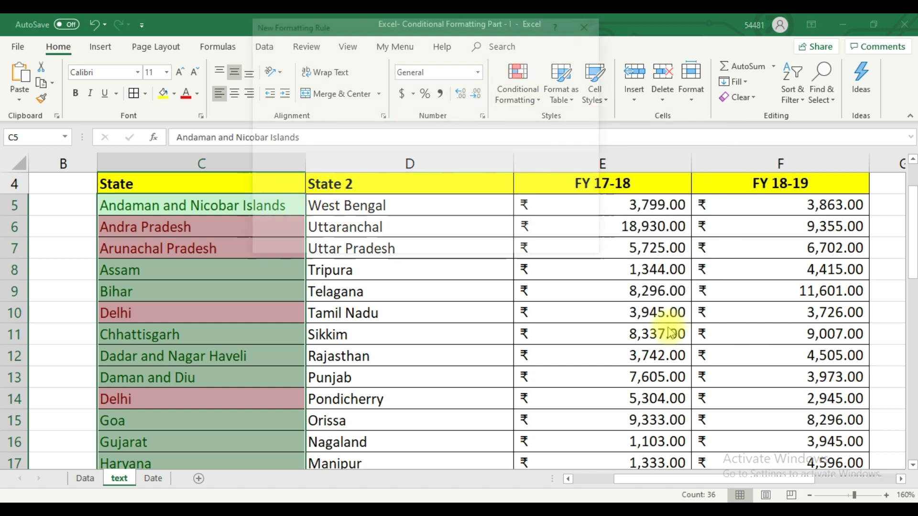
{"action": "left_click", "coordinate": [310, 176]}
{"action": "left_click", "coordinate": [380, 180]}
{"action": "left_click", "coordinate": [326, 175]}
{"action": "left_click", "coordinate": [520, 216]}
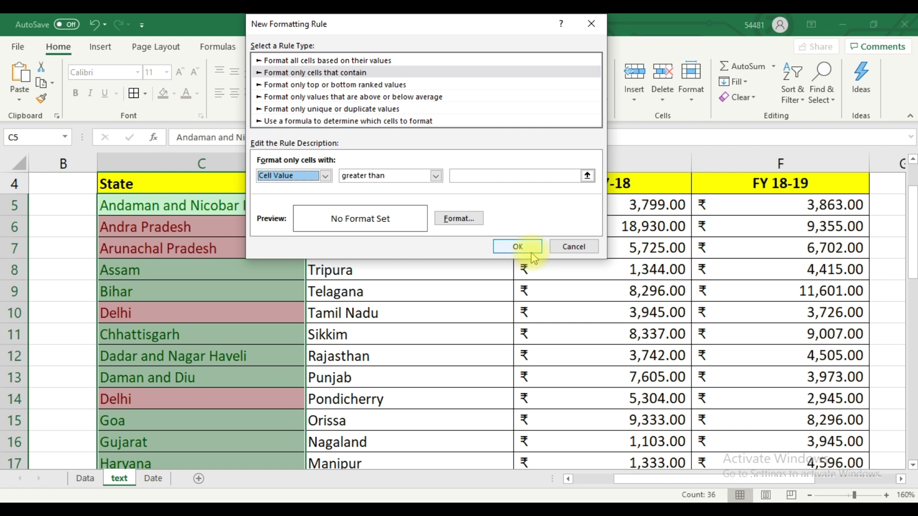
{"action": "left_click", "coordinate": [435, 176]}
{"action": "left_click", "coordinate": [421, 168]}
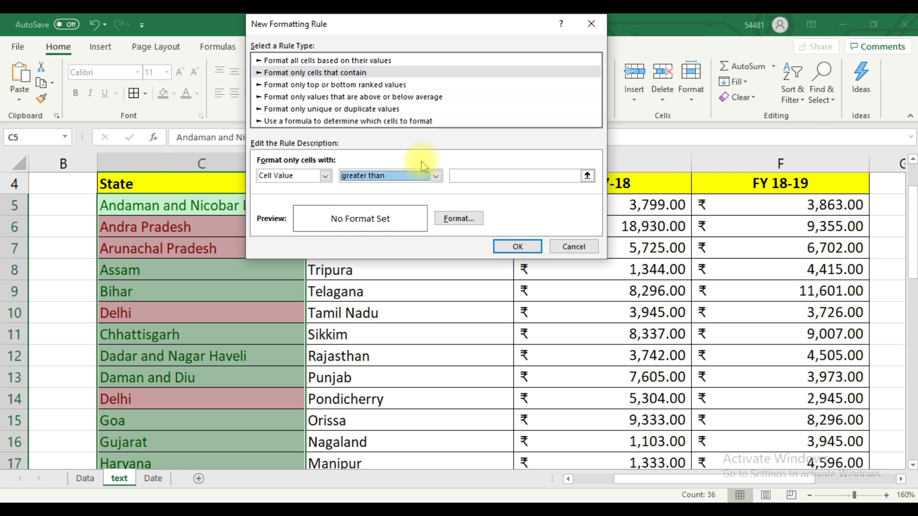
{"action": "left_click", "coordinate": [516, 247]}
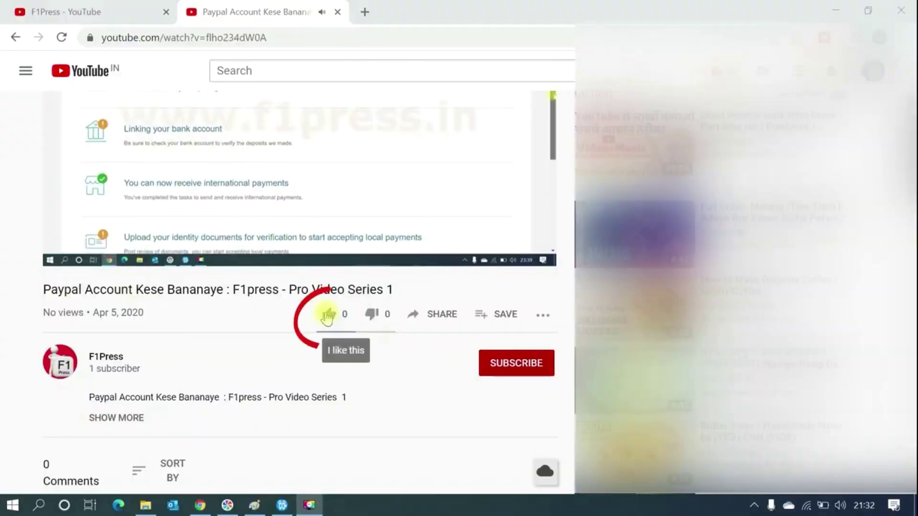
Like the PayPal video, subscribe to F1Press, and type the comment 'All Comments are appreciated'
{"action": "left_click", "coordinate": [329, 314]}
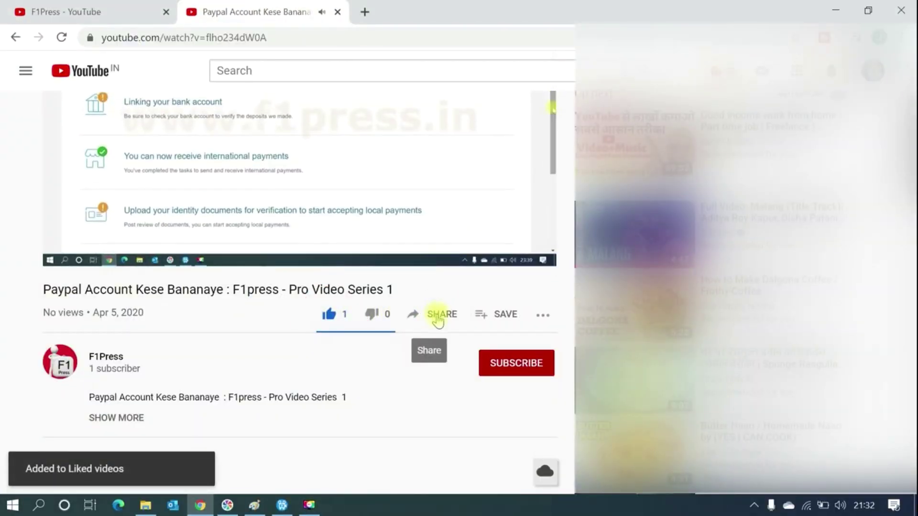
{"action": "left_click", "coordinate": [505, 365]}
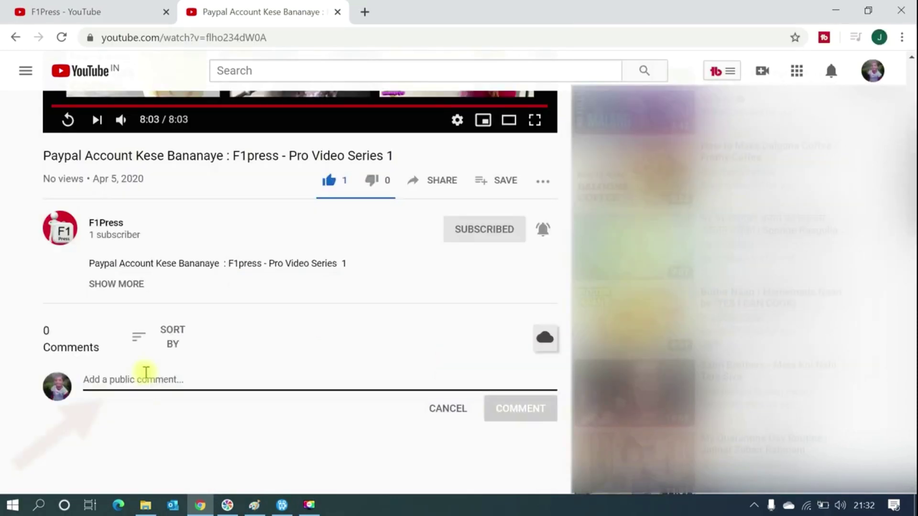
{"action": "type", "text": "All Comm"}
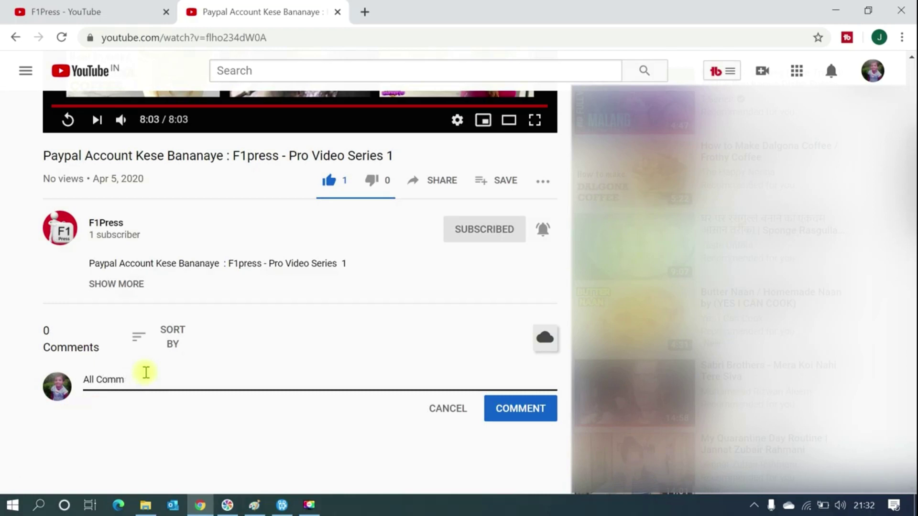
{"action": "type", "text": "ents are appreciated"}
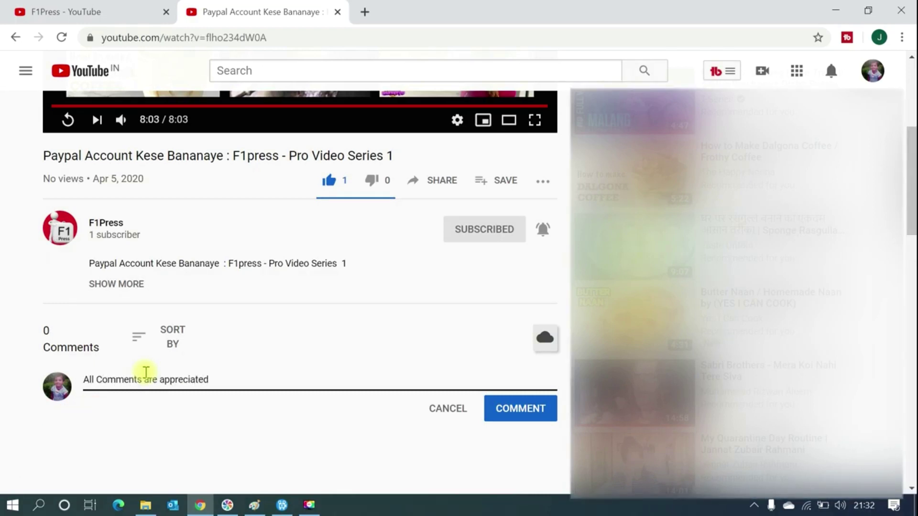